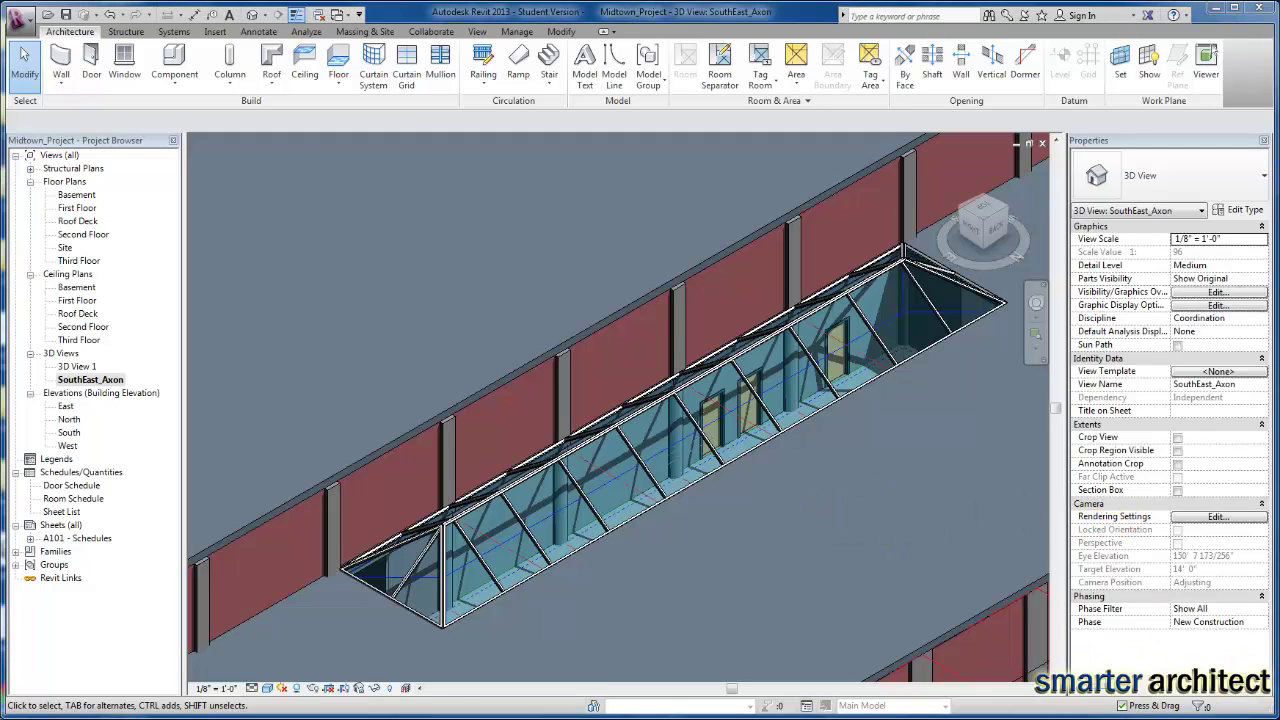
- Open the Third Floor plan view at the daylighting area north of the classrooms
{"action": "double_click", "coordinate": [79, 260]}
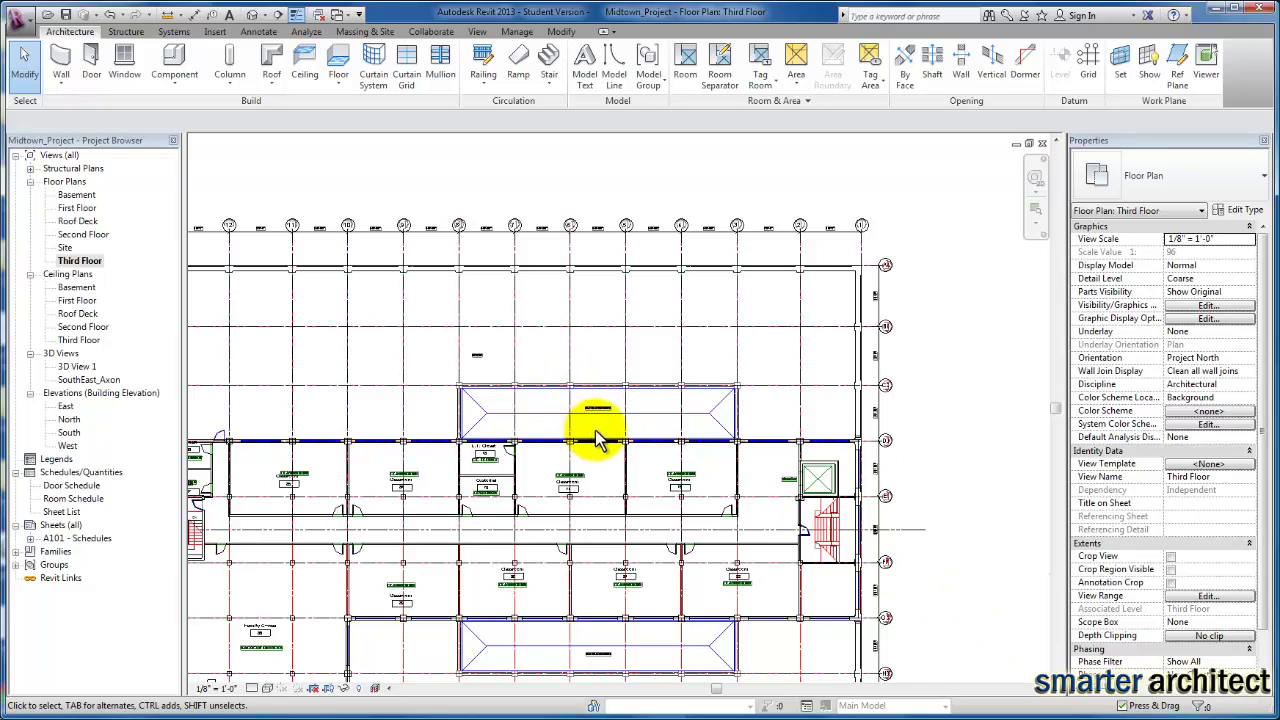
{"action": "middle_click_drag", "start_coordinate": [575, 395], "coordinate": [609, 373]}
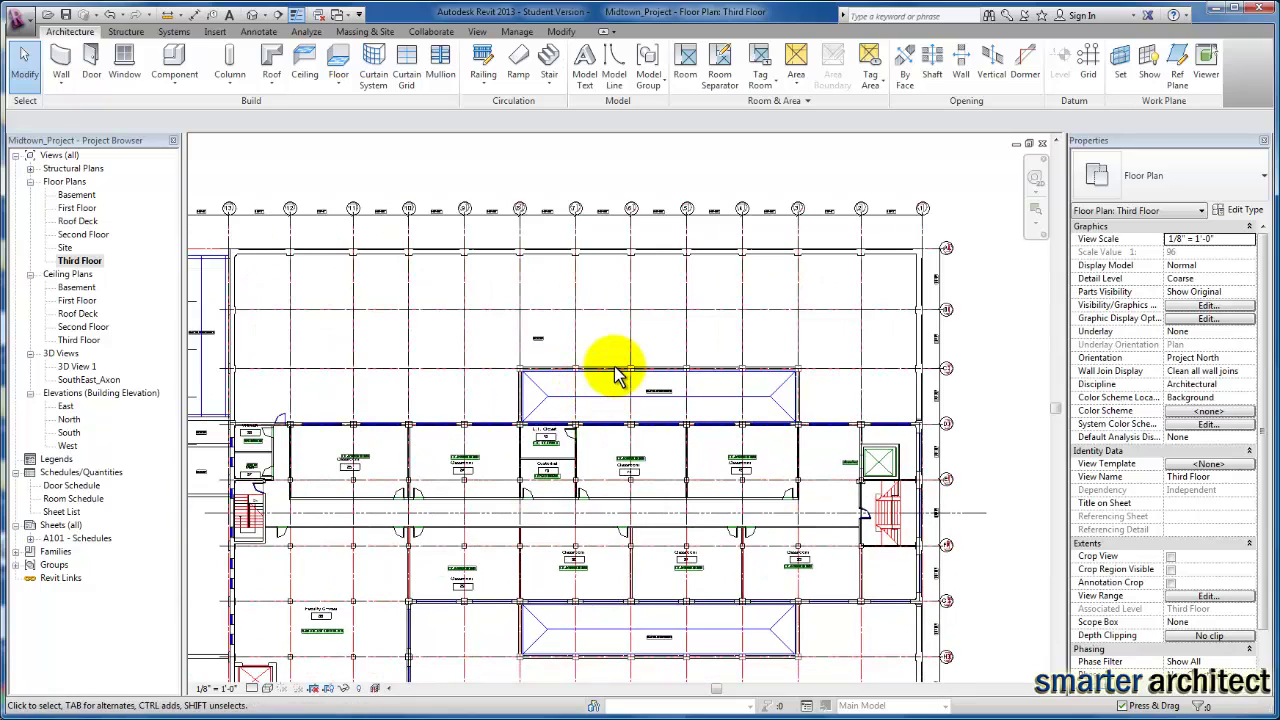
{"action": "scroll", "coordinate": [617, 383], "scroll_direction": "up", "scroll_amount": 3}
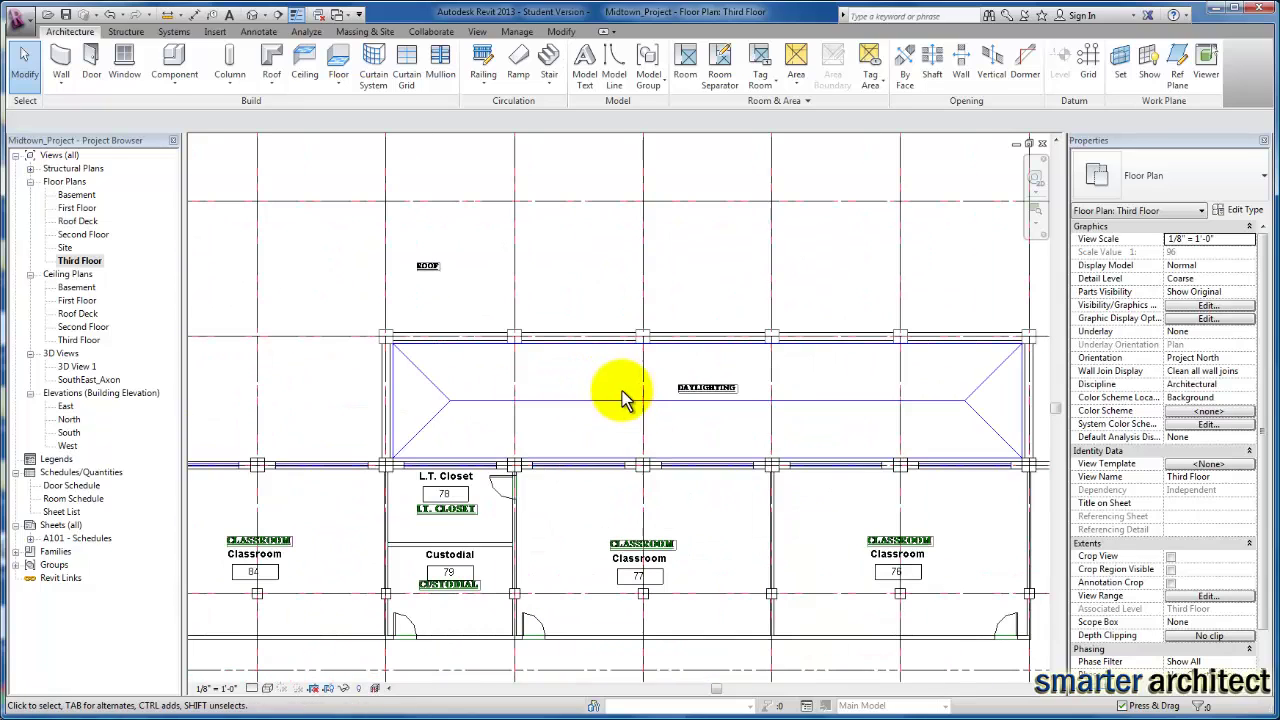
{"action": "middle_click_drag", "start_coordinate": [624, 386], "coordinate": [586, 452]}
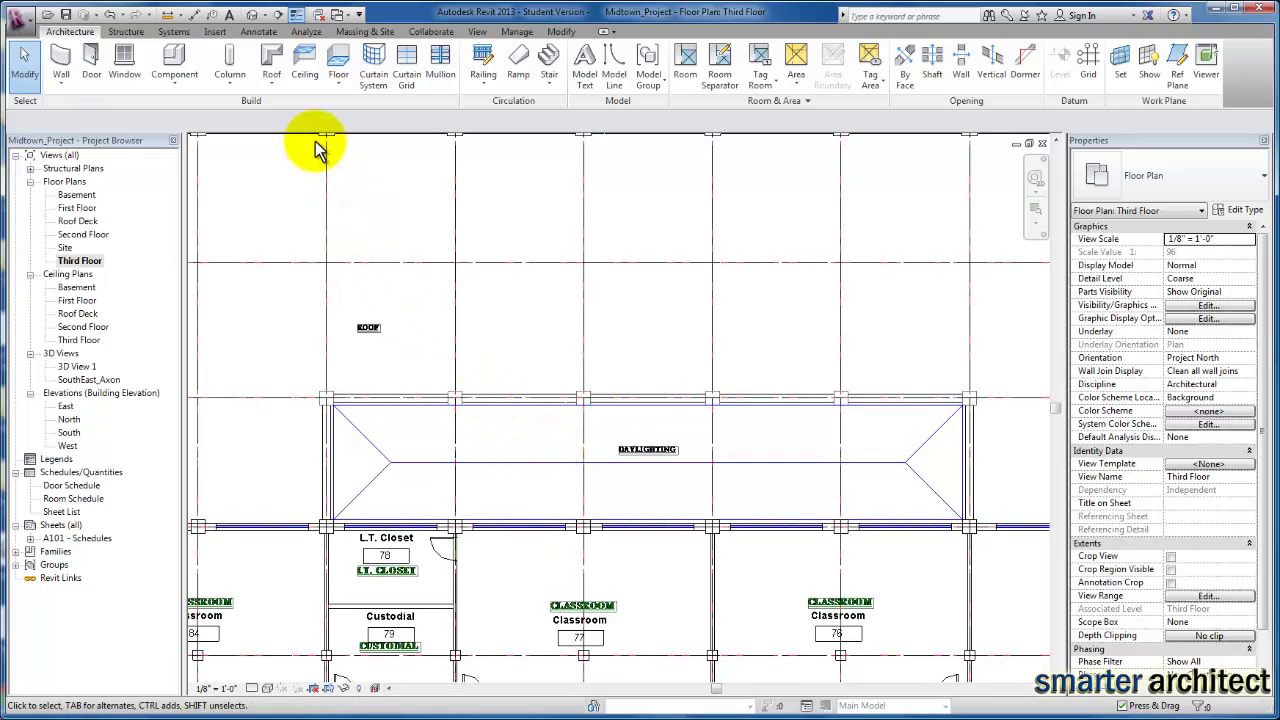
- Sketch a rectangular slope-defining roof footprint, 82' 4" by 15' 0", between opposite inner corners of the upper daylighting area using Roof by Footprint
{"action": "left_click", "coordinate": [272, 88]}
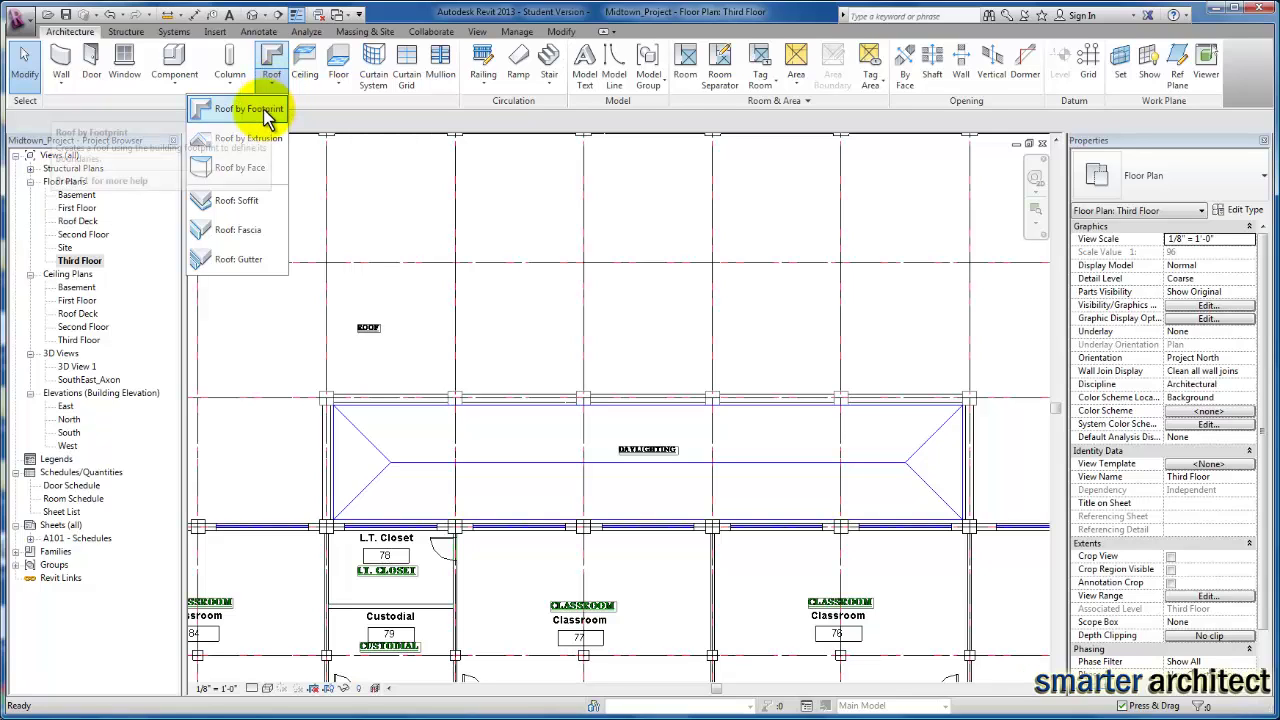
{"action": "left_click", "coordinate": [262, 110]}
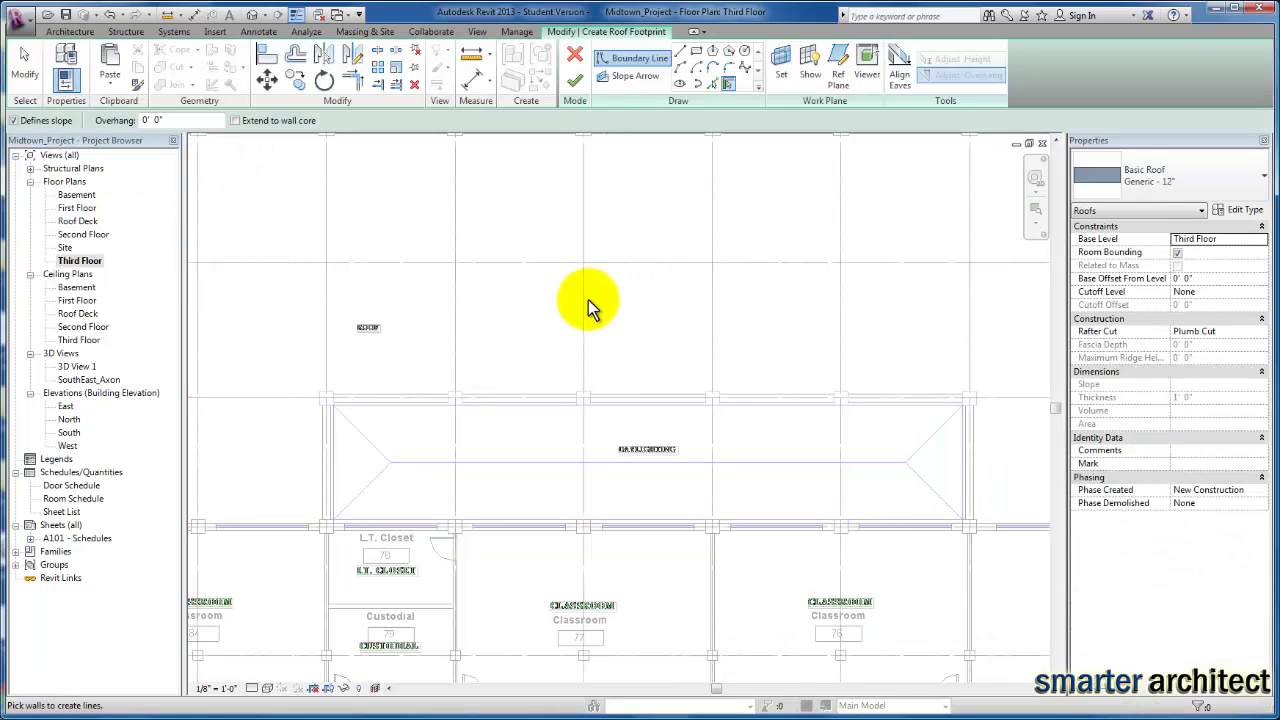
{"action": "left_click", "coordinate": [698, 52]}
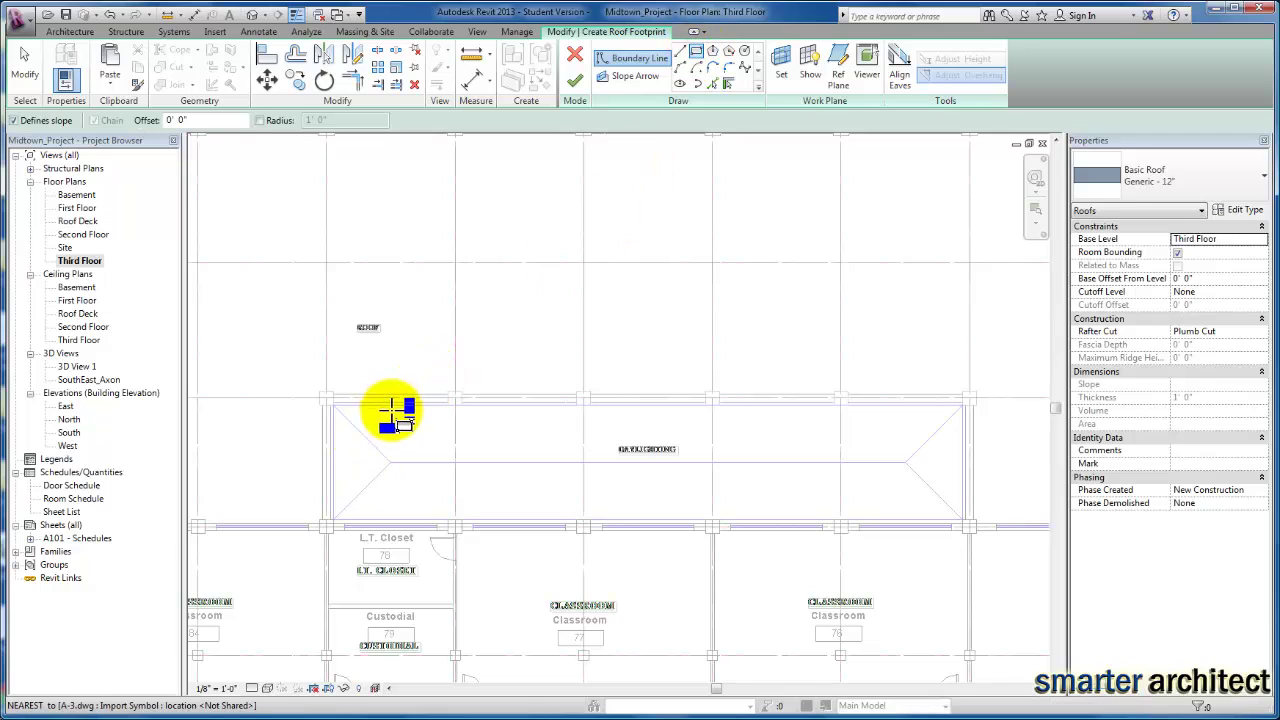
{"action": "scroll", "coordinate": [343, 414], "scroll_direction": "up", "scroll_amount": 3}
{"action": "scroll", "coordinate": [323, 397], "scroll_direction": "up", "scroll_amount": 2}
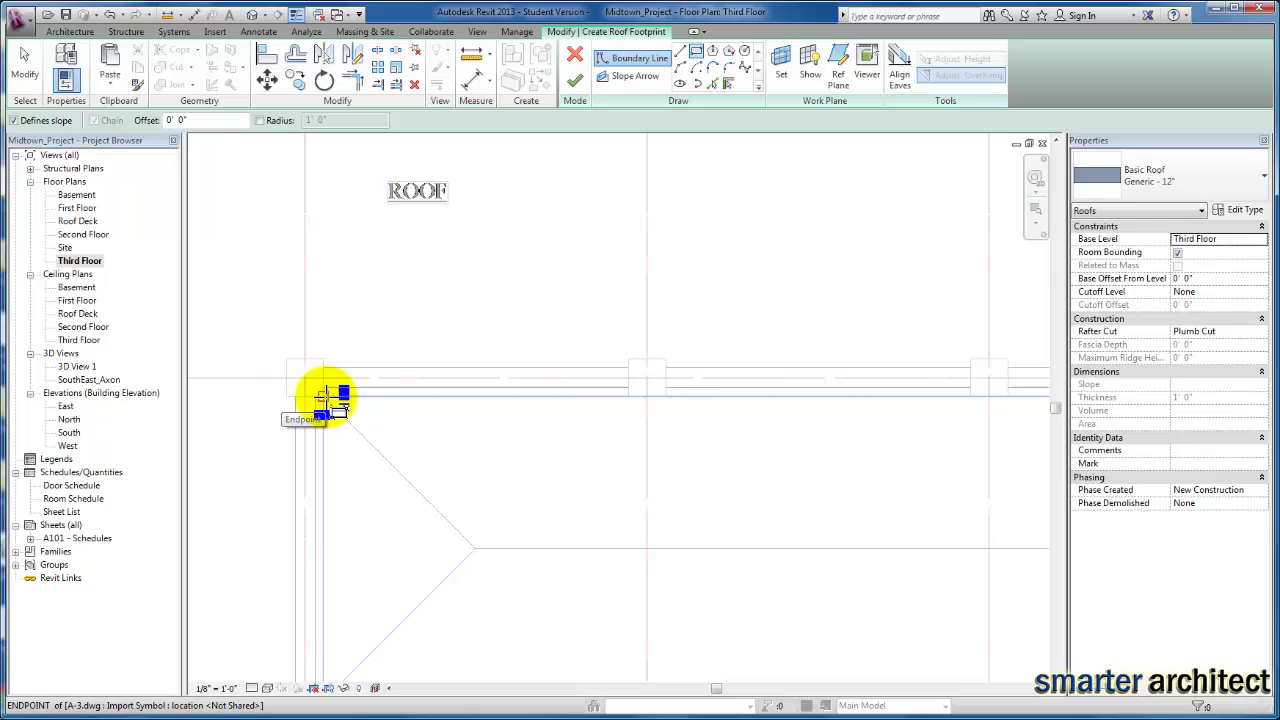
{"action": "left_click", "coordinate": [323, 397]}
{"action": "scroll", "coordinate": [560, 460], "scroll_direction": "down", "scroll_amount": 3}
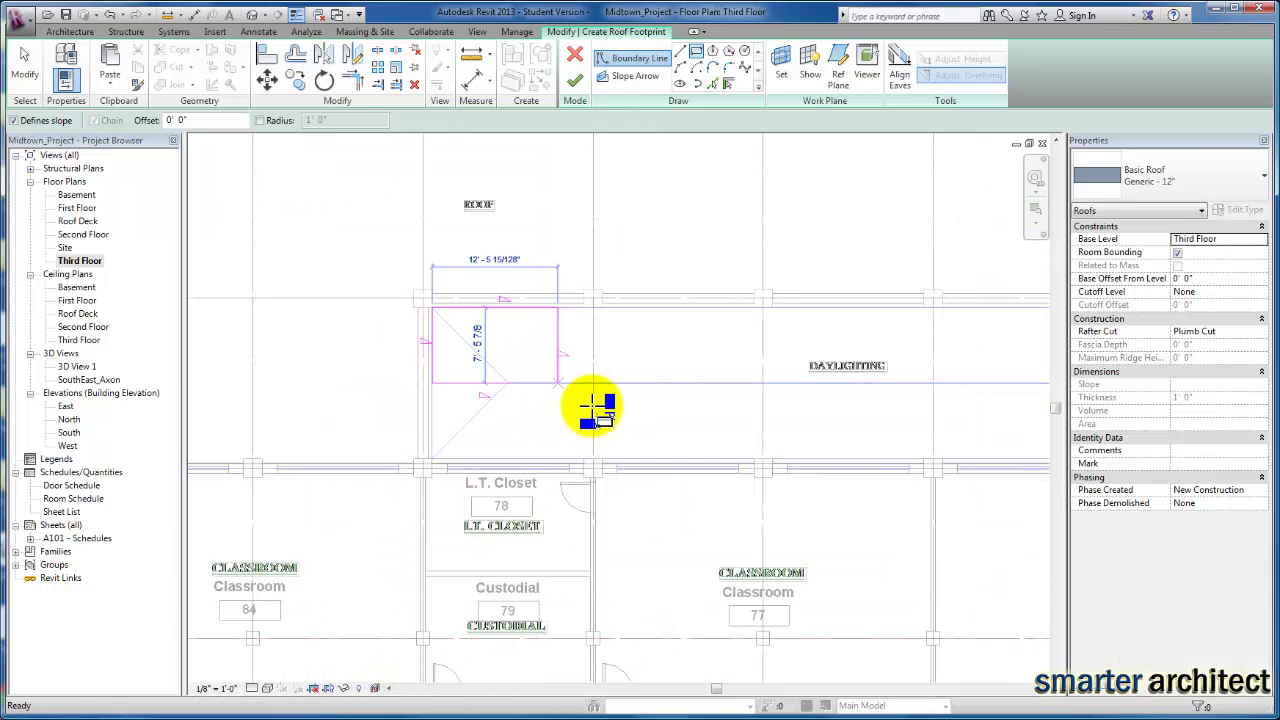
{"action": "middle_click_drag", "start_coordinate": [857, 423], "coordinate": [643, 466]}
{"action": "scroll", "coordinate": [900, 488], "scroll_direction": "up", "scroll_amount": 5}
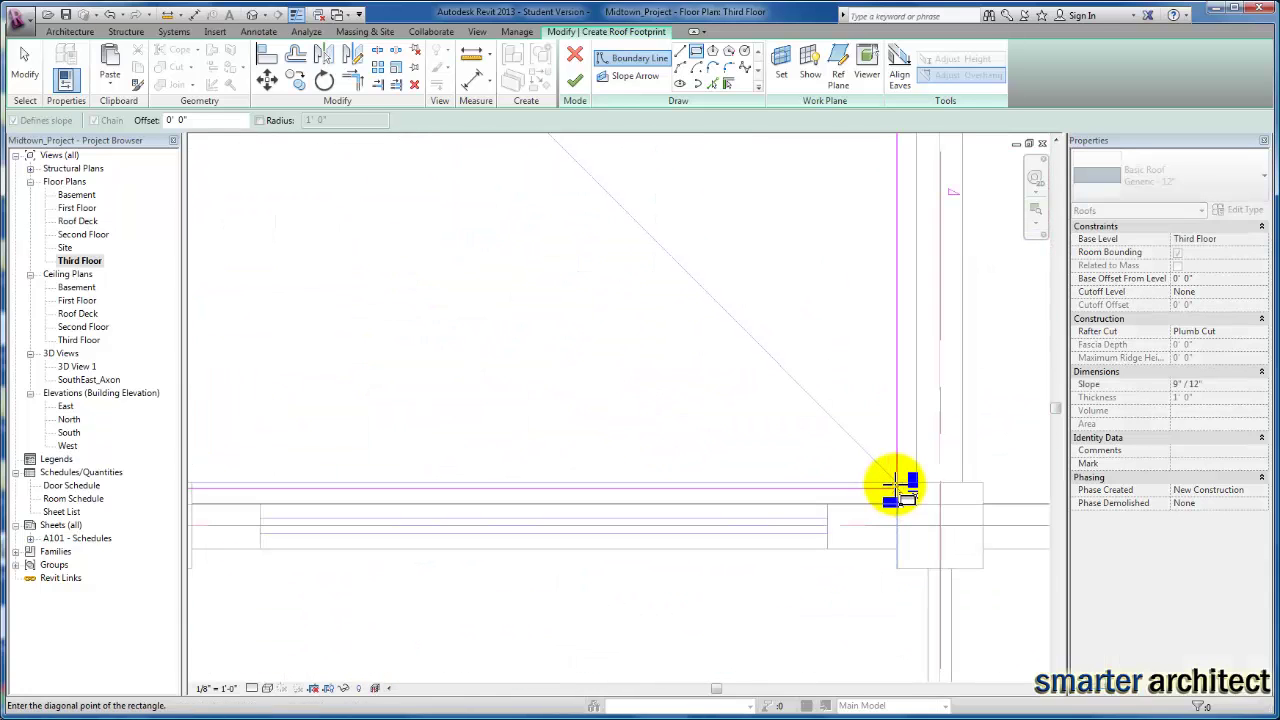
{"action": "left_click", "coordinate": [896, 484]}
{"action": "scroll", "coordinate": [720, 323], "scroll_direction": "down", "scroll_amount": 6}
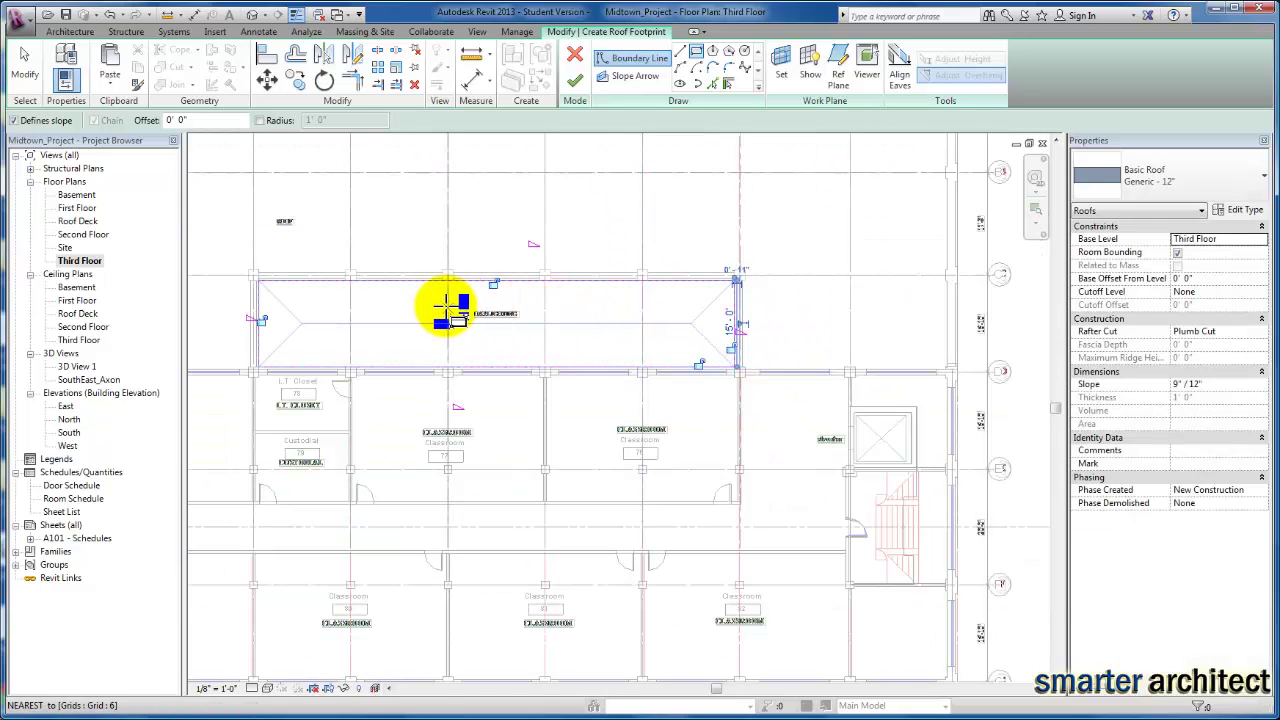
{"action": "scroll", "coordinate": [445, 308], "scroll_direction": "up", "scroll_amount": 2}
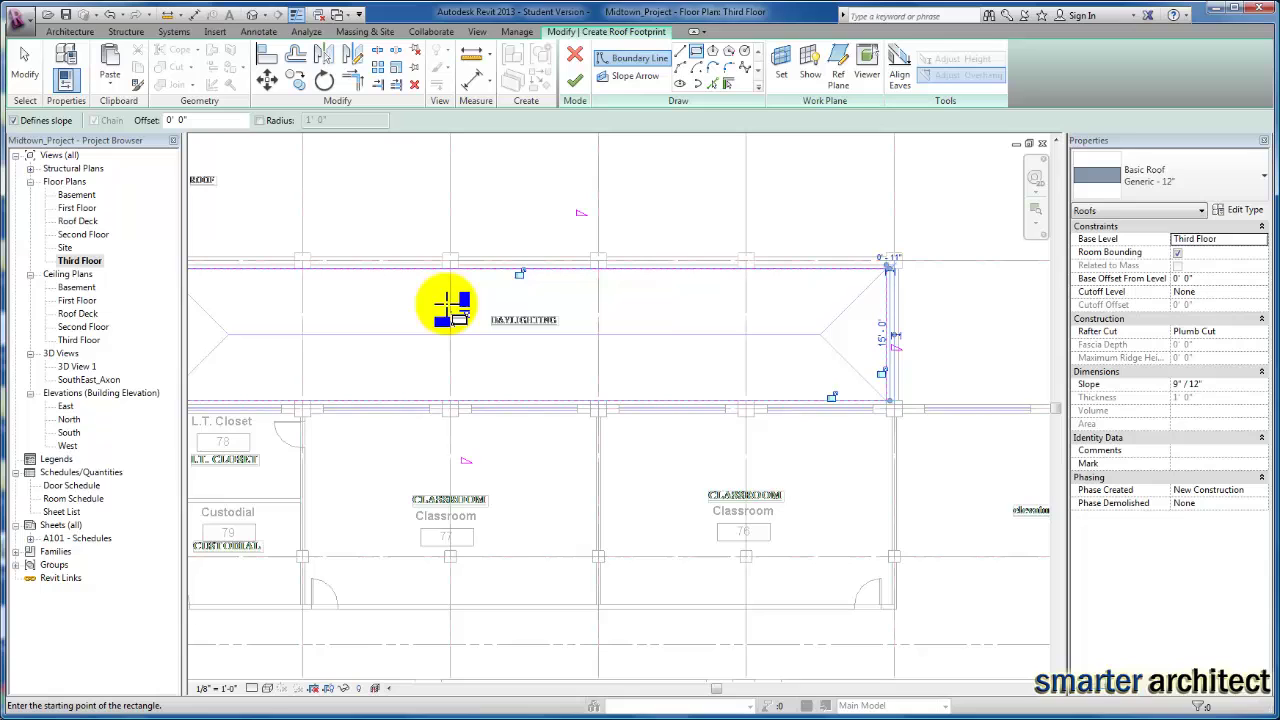
{"action": "key", "text": "Escape"}
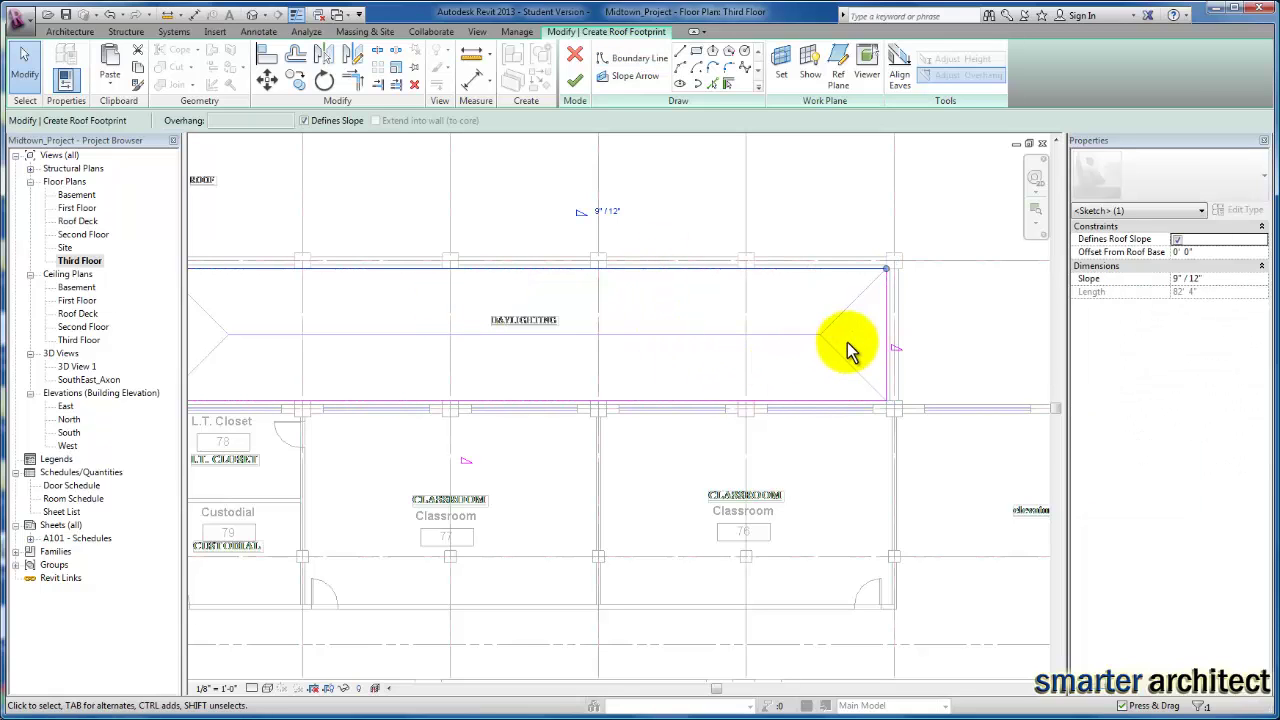
- Check the roof boundary lines at both ends and finish the footprint sketch, keeping the 9"/12" slope
{"action": "scroll", "coordinate": [700, 345], "scroll_direction": "down", "scroll_amount": 2}
{"action": "left_click", "coordinate": [352, 340]}
{"action": "scroll", "coordinate": [390, 365], "scroll_direction": "up", "scroll_amount": 2}
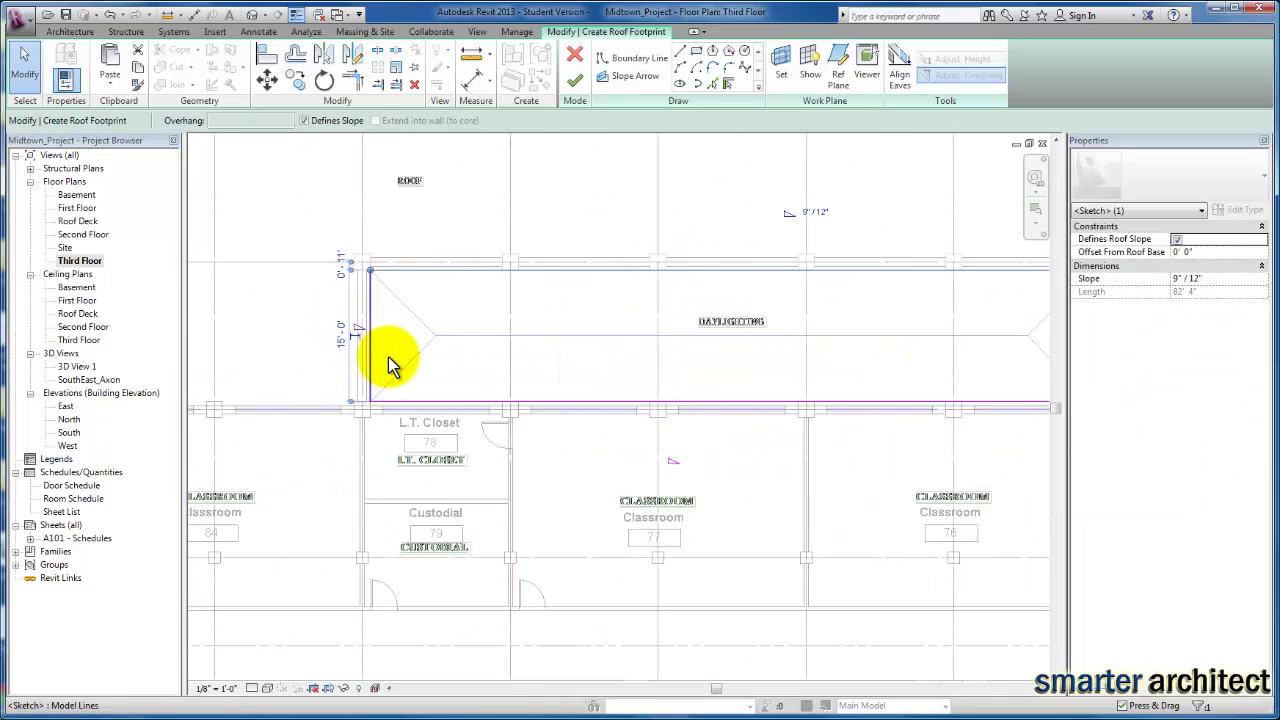
{"action": "scroll", "coordinate": [390, 365], "scroll_direction": "up", "scroll_amount": 1}
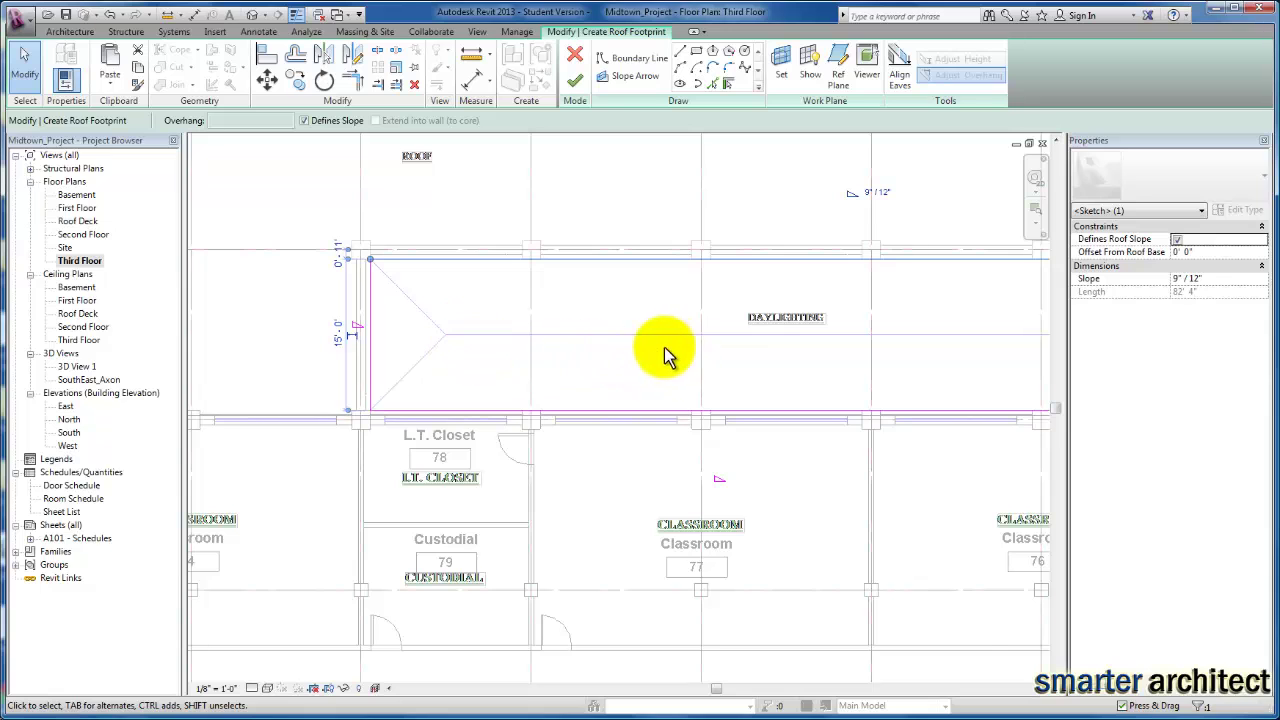
{"action": "scroll", "coordinate": [640, 360], "scroll_direction": "down", "scroll_amount": 2}
{"action": "mouse_move", "coordinate": [606, 363]}
{"action": "middle_mouse_down"}
{"action": "mouse_move", "coordinate": [537, 406]}
{"action": "mouse_move", "coordinate": [528, 396]}
{"action": "middle_mouse_up"}
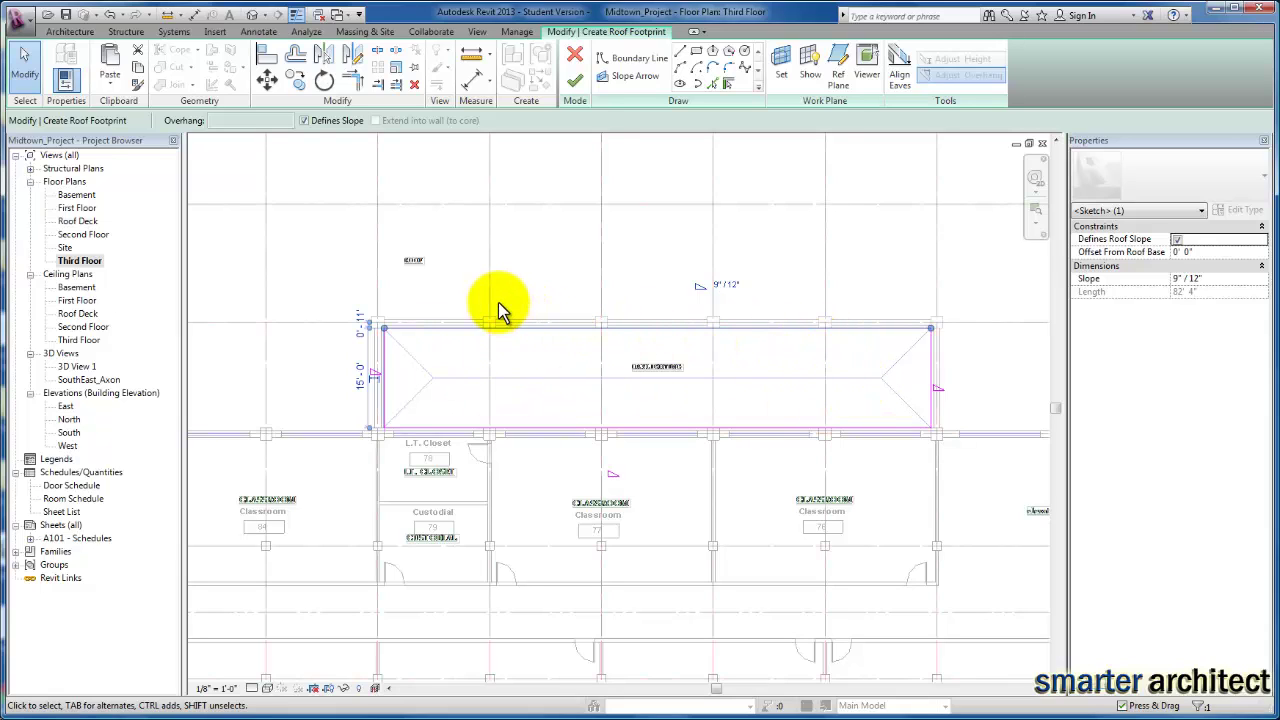
{"action": "left_click", "coordinate": [577, 88]}
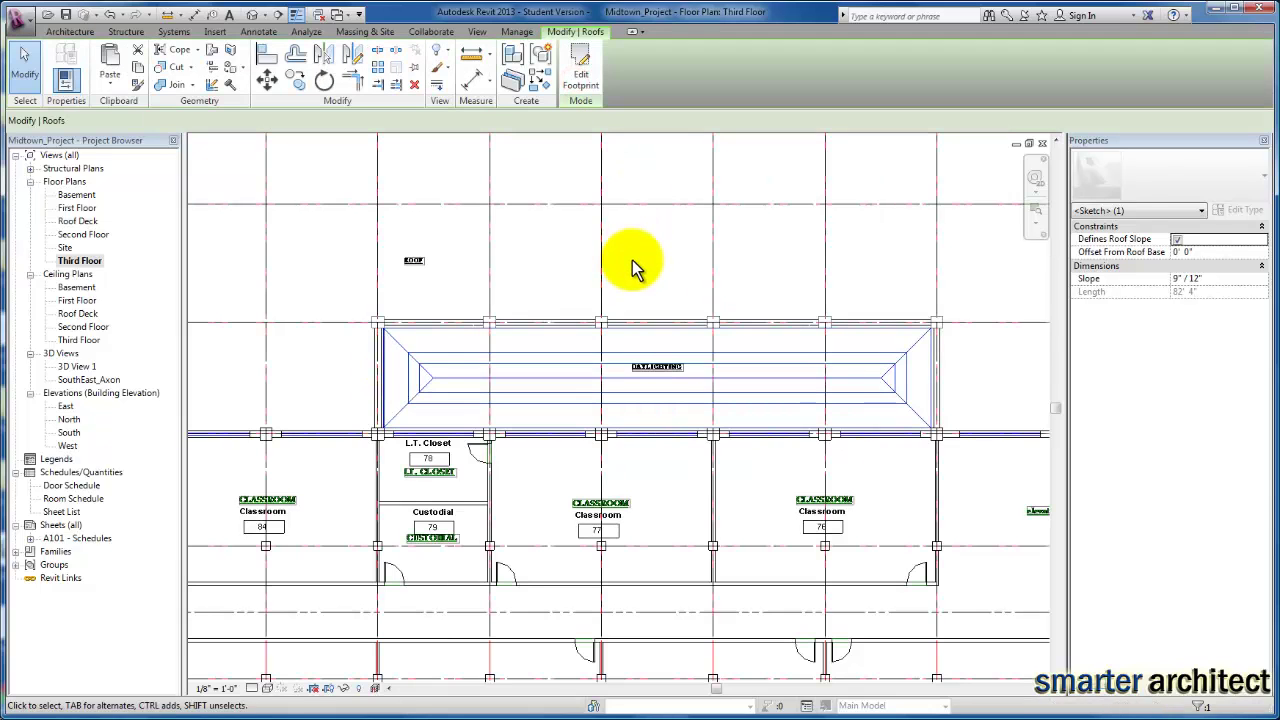
- Examine the hip, ridge and cut lines at both ends of the new daylighting roof in plan
{"action": "scroll", "coordinate": [420, 365], "scroll_direction": "up", "scroll_amount": 1}
{"action": "scroll", "coordinate": [416, 360], "scroll_direction": "up", "scroll_amount": 3}
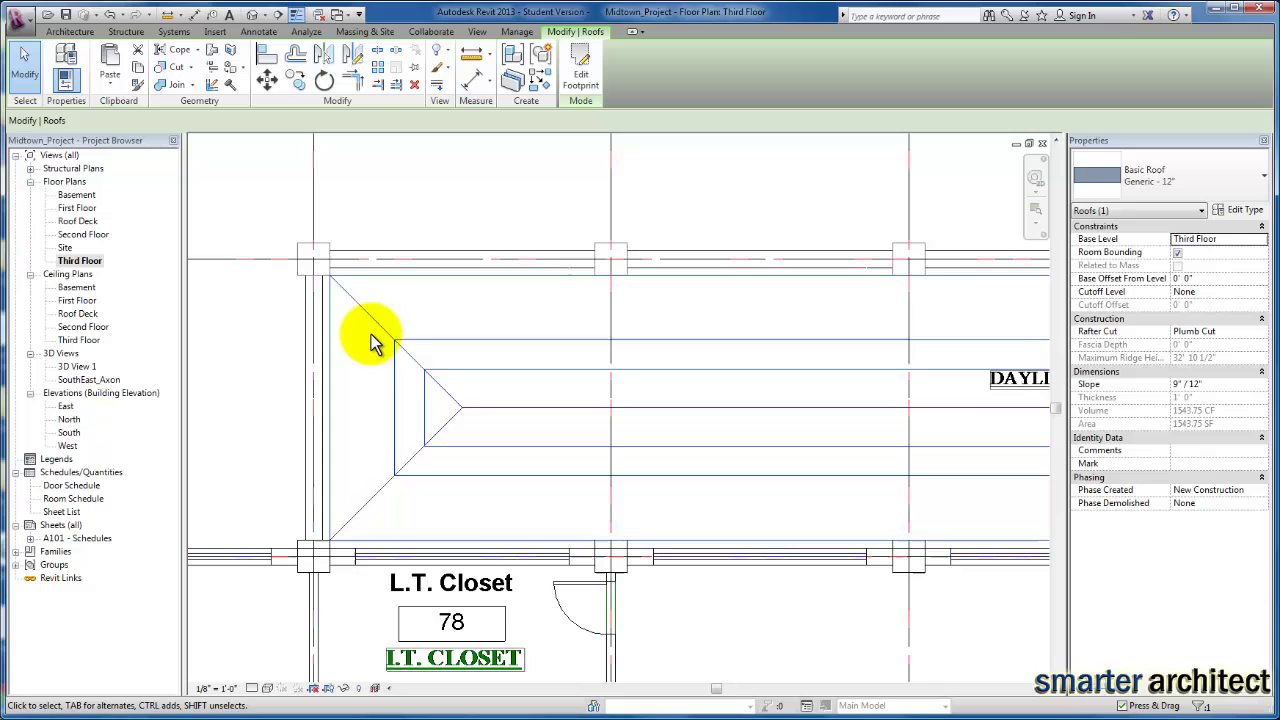
{"action": "scroll", "coordinate": [420, 345], "scroll_direction": "down", "scroll_amount": 1}
{"action": "scroll", "coordinate": [380, 309], "scroll_direction": "down", "scroll_amount": 1}
{"action": "scroll", "coordinate": [429, 391], "scroll_direction": "up", "scroll_amount": 2}
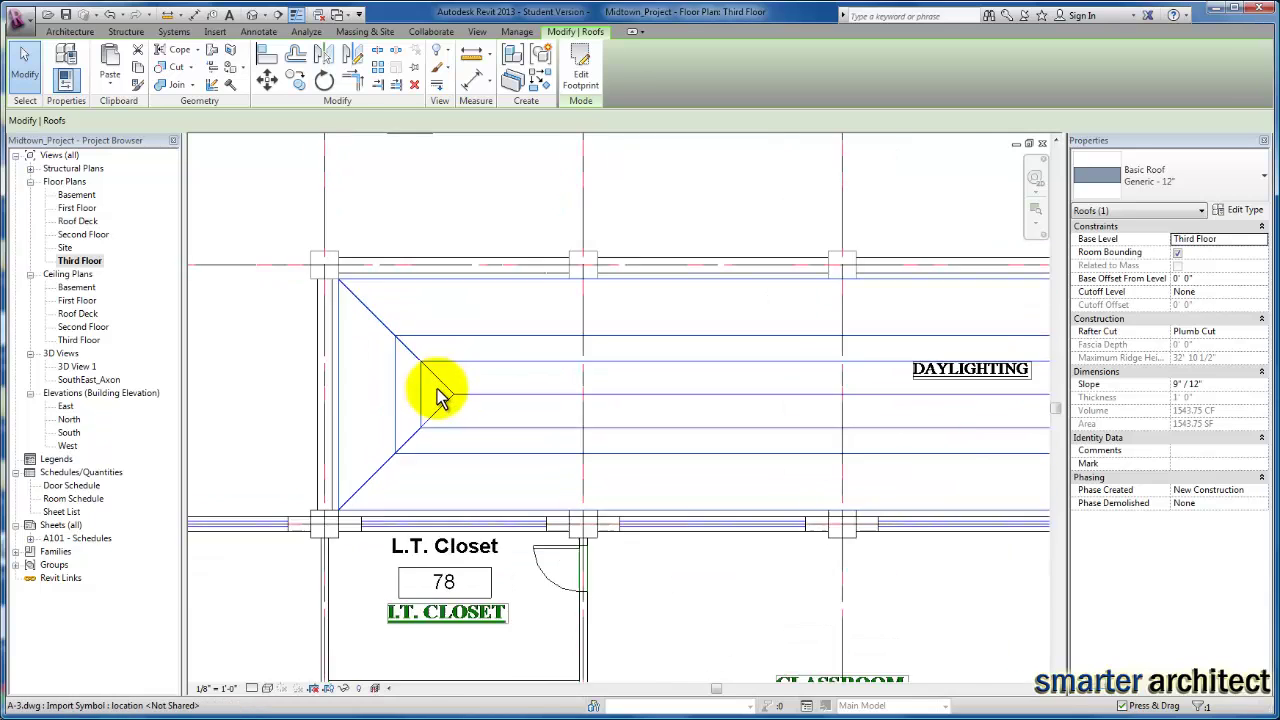
{"action": "scroll", "coordinate": [855, 385], "scroll_direction": "down", "scroll_amount": 4}
{"action": "scroll", "coordinate": [951, 394], "scroll_direction": "up", "scroll_amount": 2}
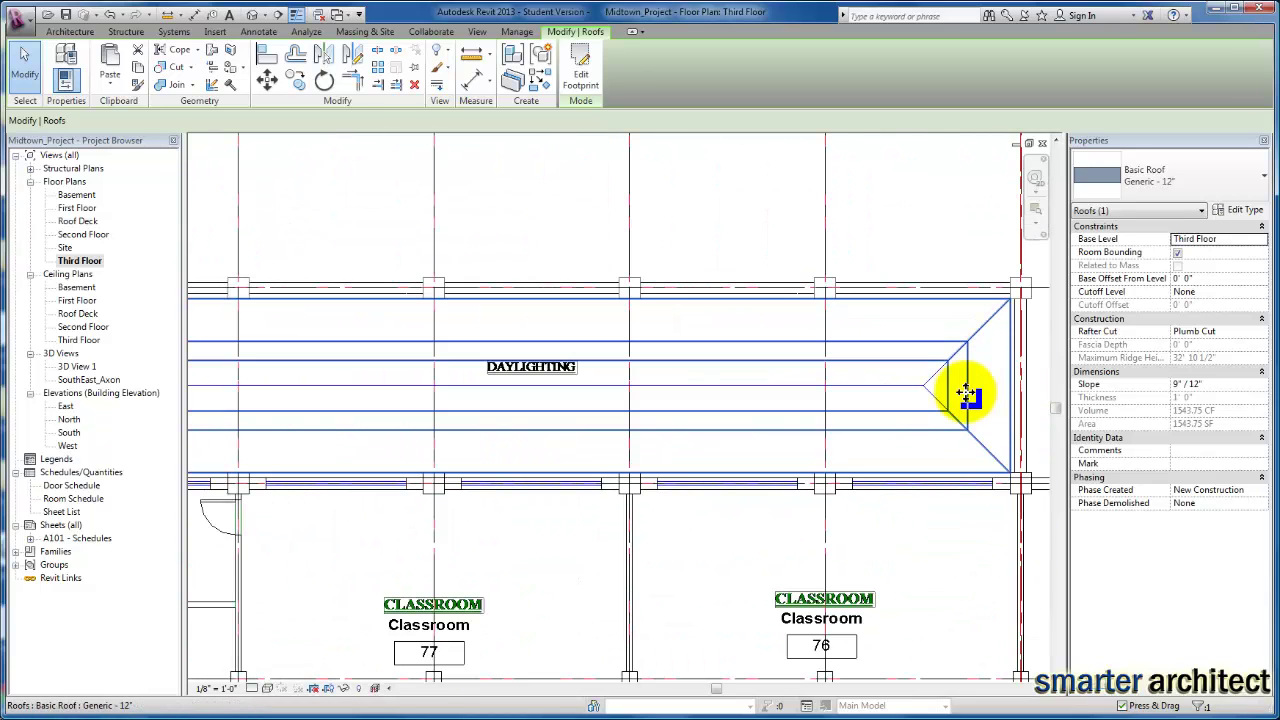
{"action": "scroll", "coordinate": [935, 410], "scroll_direction": "down", "scroll_amount": 2}
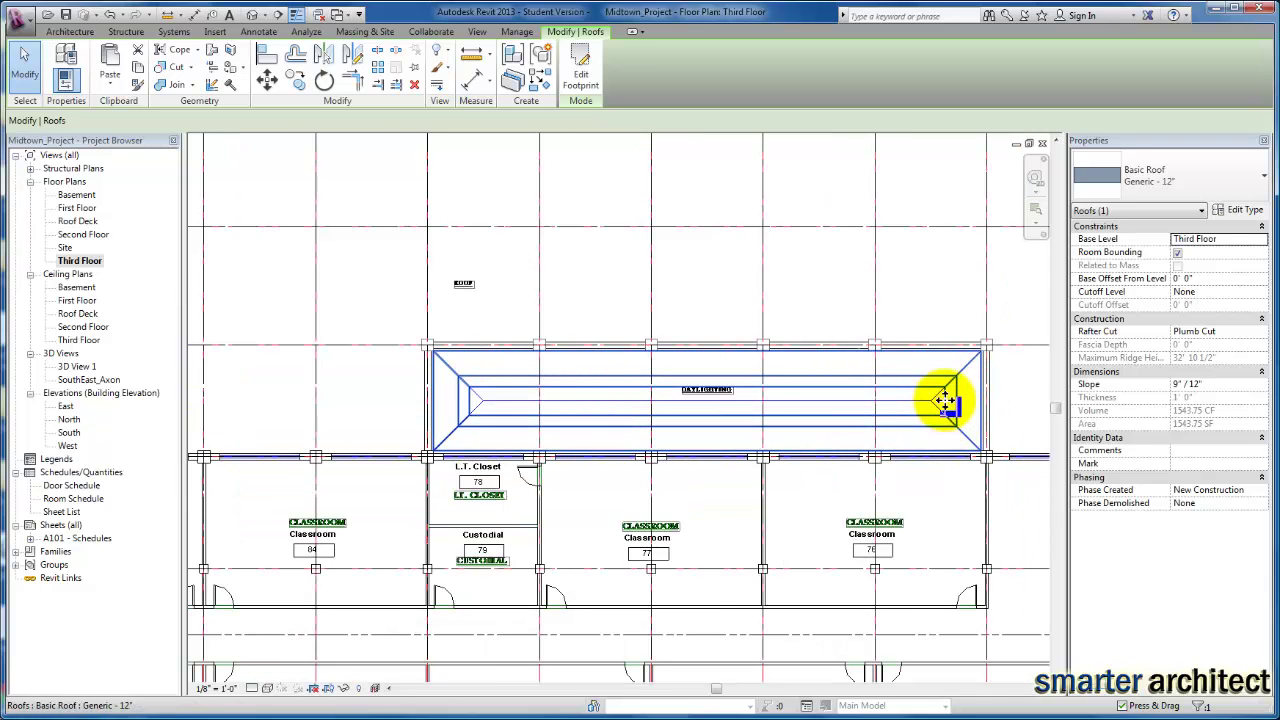
{"action": "scroll", "coordinate": [940, 395], "scroll_direction": "down", "scroll_amount": 2}
{"action": "middle_click_drag", "start_coordinate": [943, 408], "coordinate": [916, 400]}
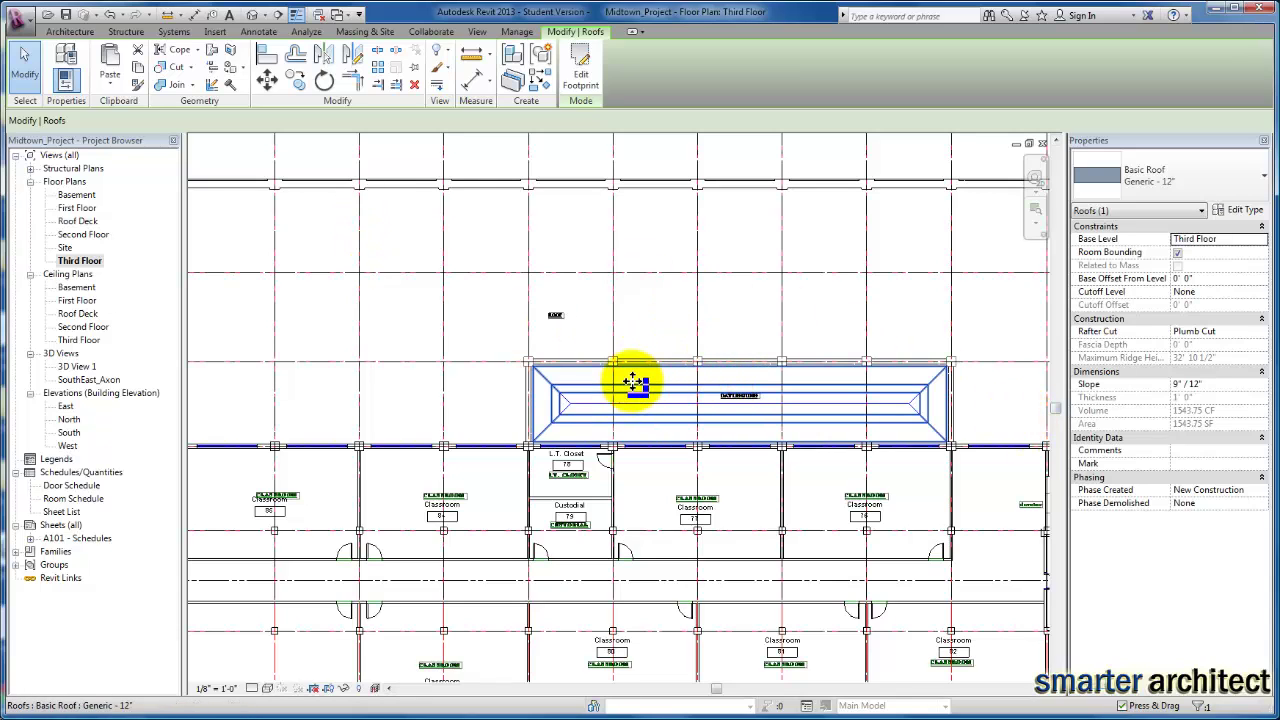
- Change the daylighting roof's type from Basic Roof to Sloped Glazing
{"action": "left_click", "coordinate": [70, 33]}
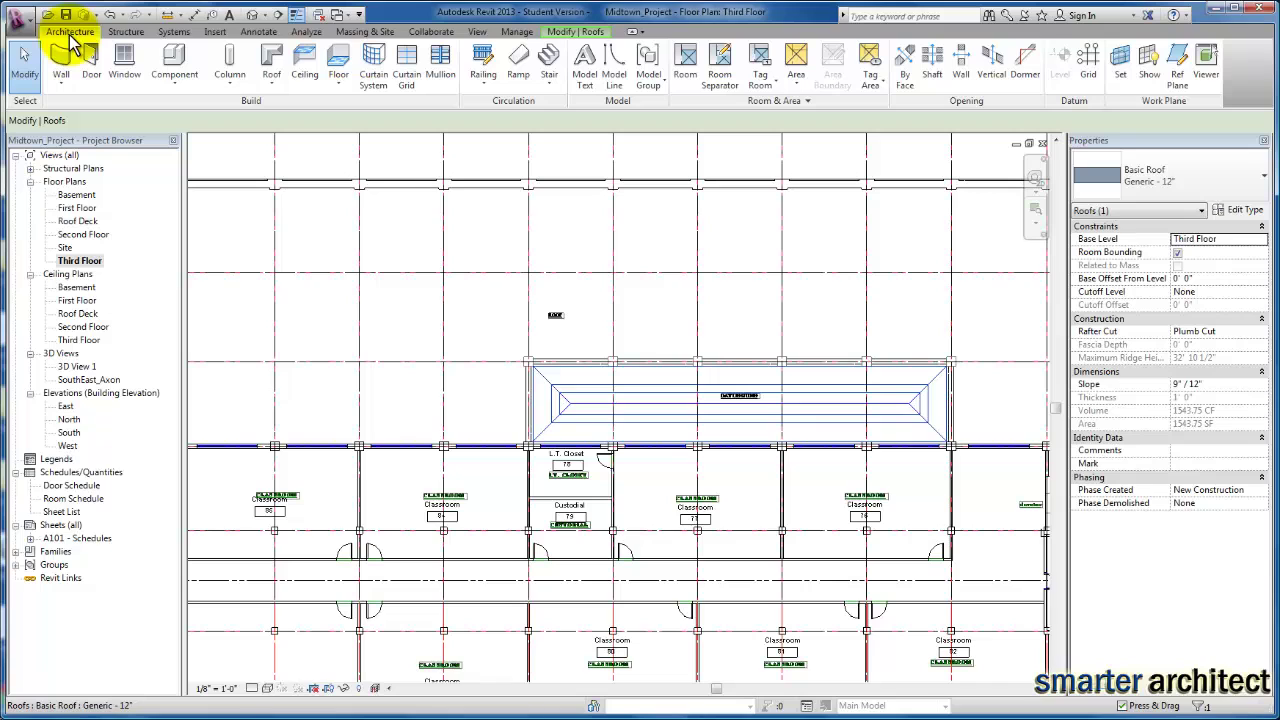
{"action": "key", "text": "Escape"}
{"action": "left_click", "coordinate": [585, 392]}
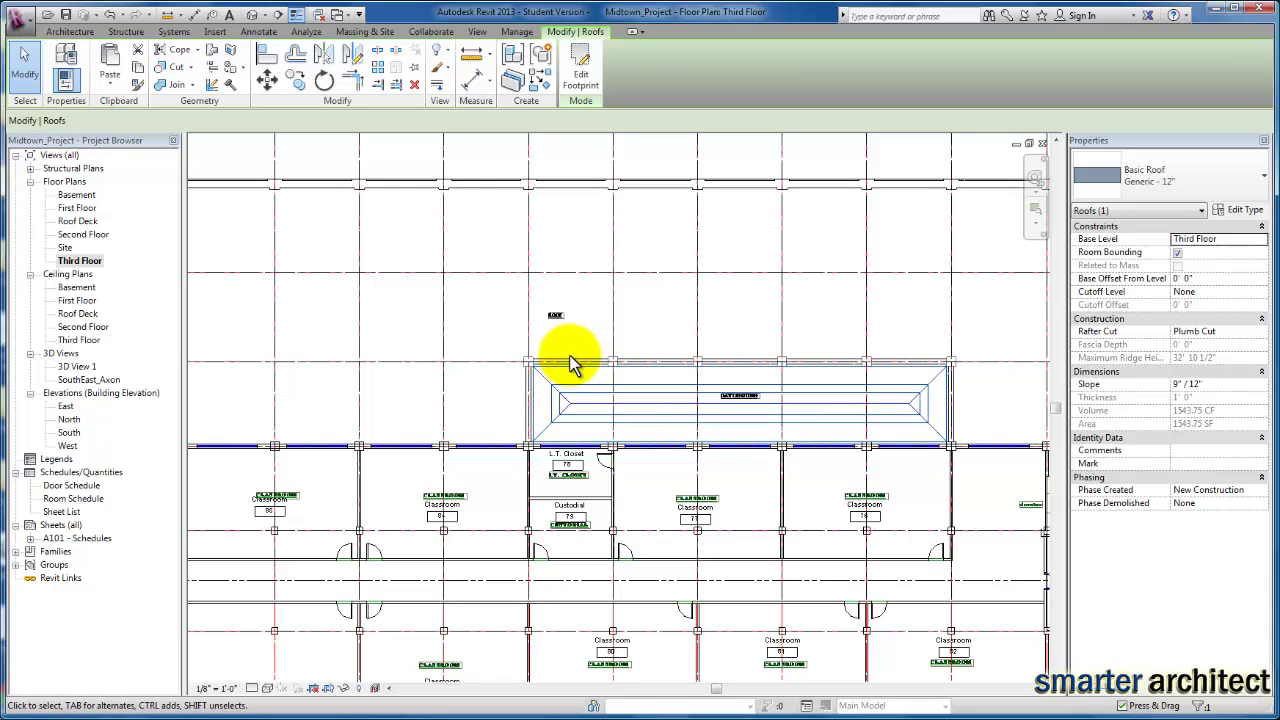
{"action": "left_click", "coordinate": [1262, 180]}
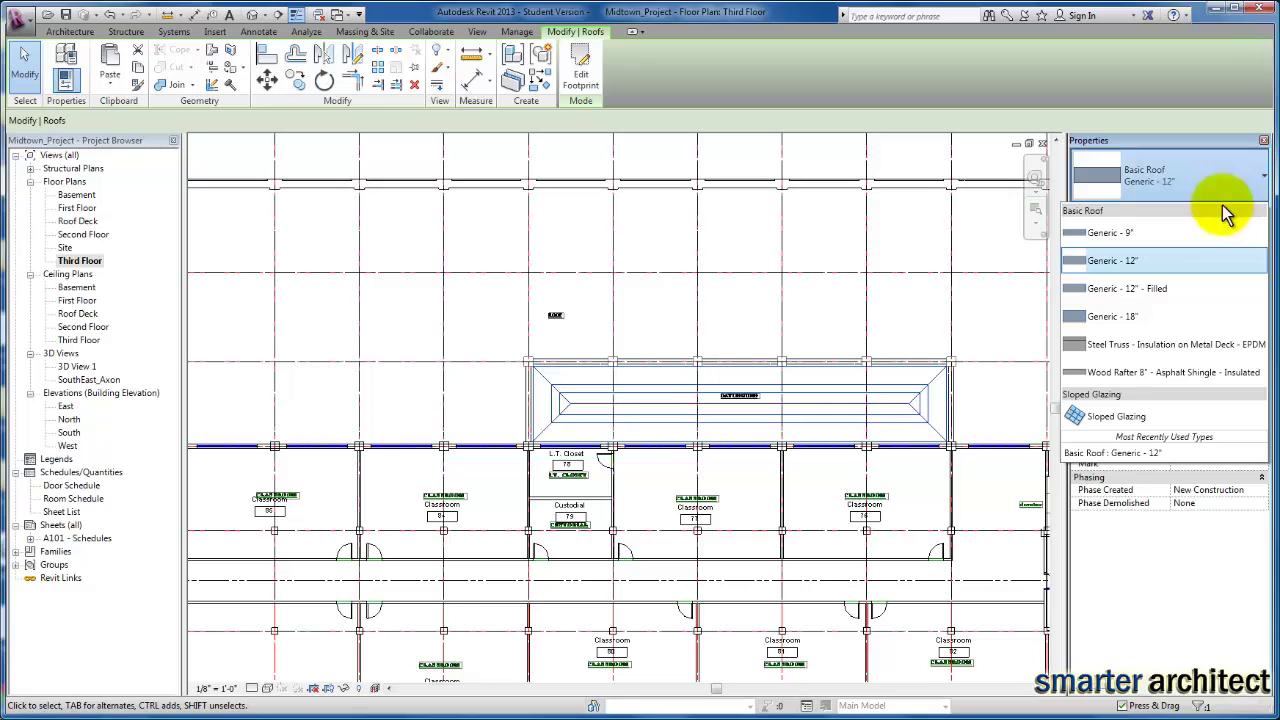
{"action": "left_click", "coordinate": [1141, 413]}
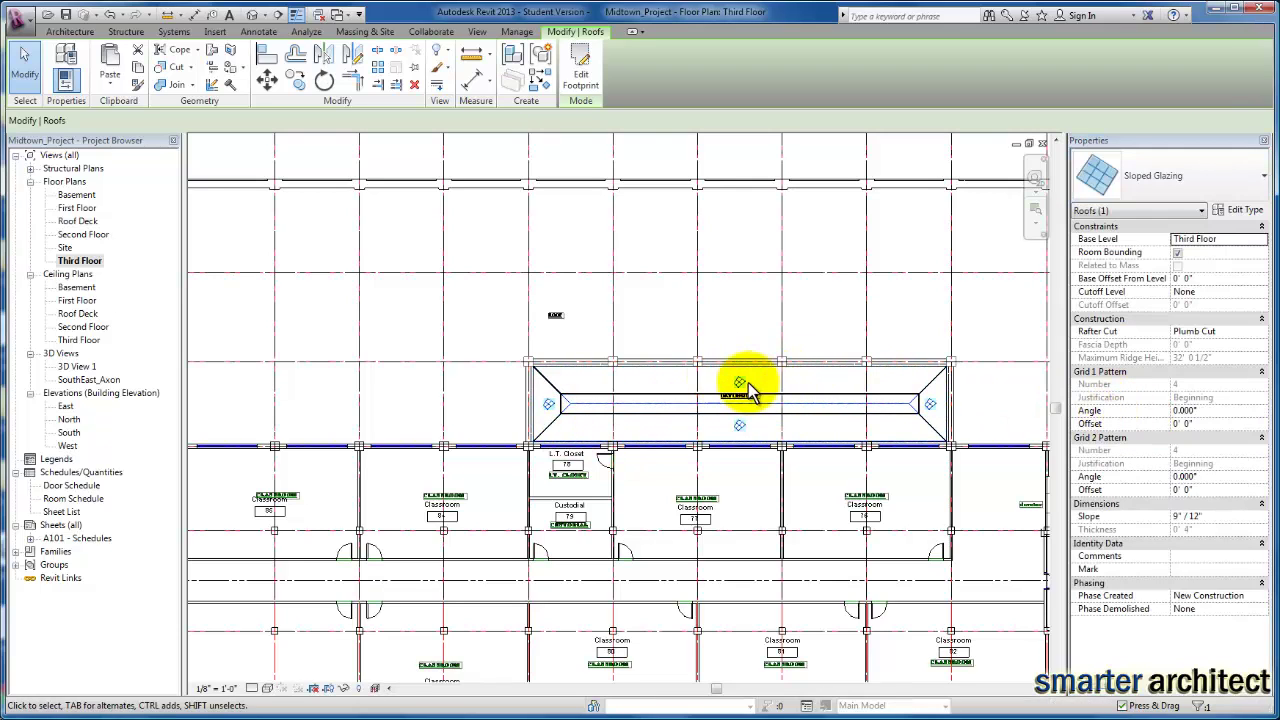
- Place five curtain grids on the daylighting roof's upper long slope, from its midpoint to the right end, at column lines and between them
{"action": "scroll", "coordinate": [775, 405], "scroll_direction": "up", "scroll_amount": 1}
{"action": "scroll", "coordinate": [740, 415], "scroll_direction": "up", "scroll_amount": 1}
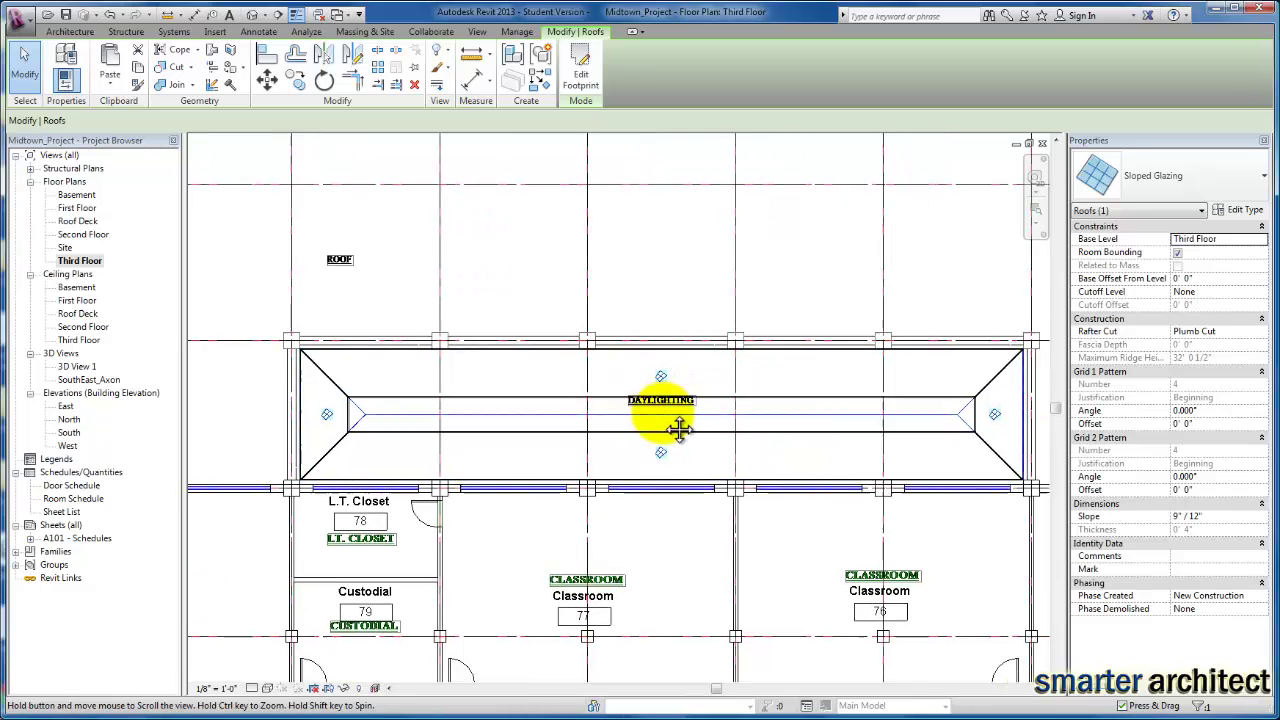
{"action": "scroll", "coordinate": [679, 428], "scroll_direction": "up", "scroll_amount": 2}
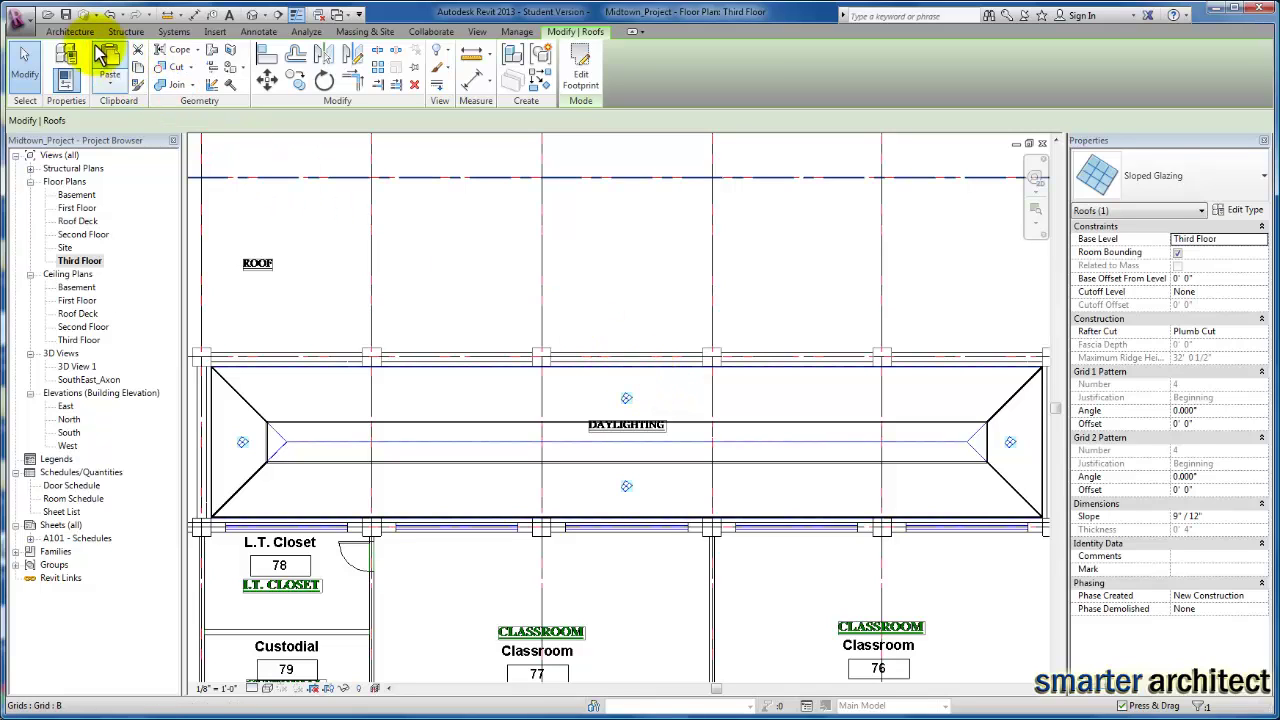
{"action": "left_click", "coordinate": [70, 31]}
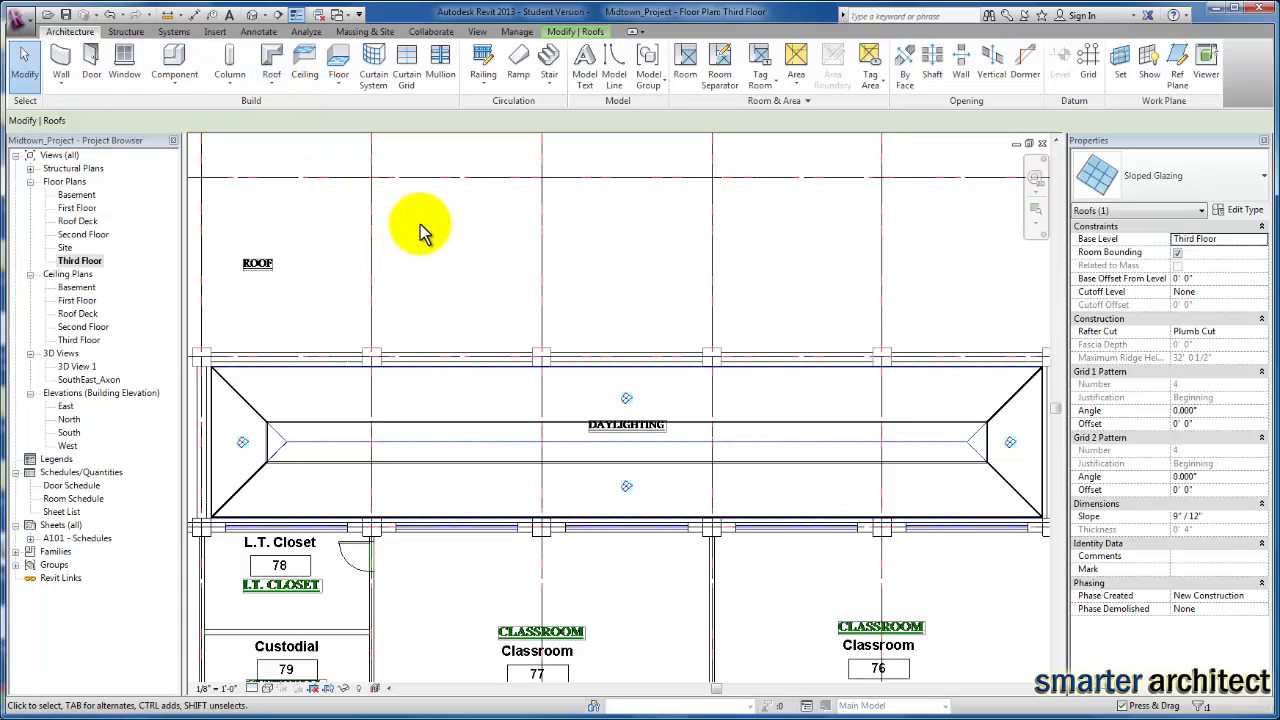
{"action": "left_click", "coordinate": [406, 62]}
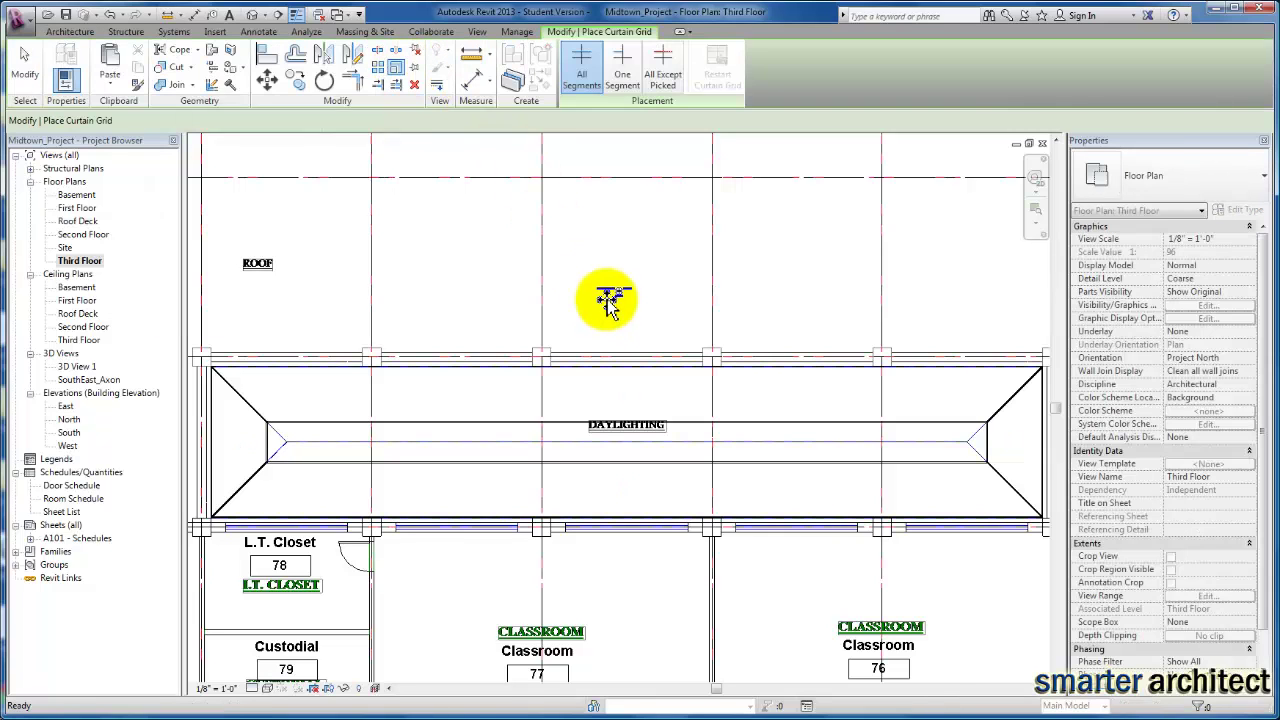
{"action": "left_click", "coordinate": [632, 370]}
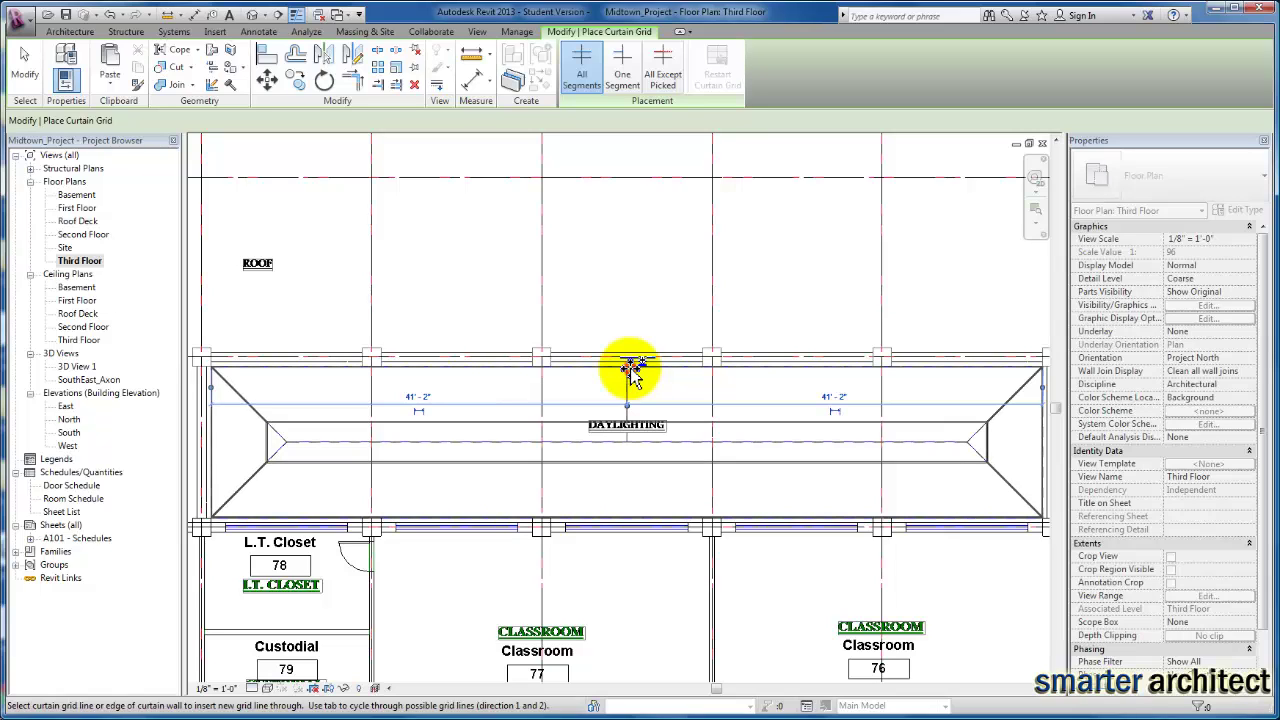
{"action": "left_click", "coordinate": [715, 370]}
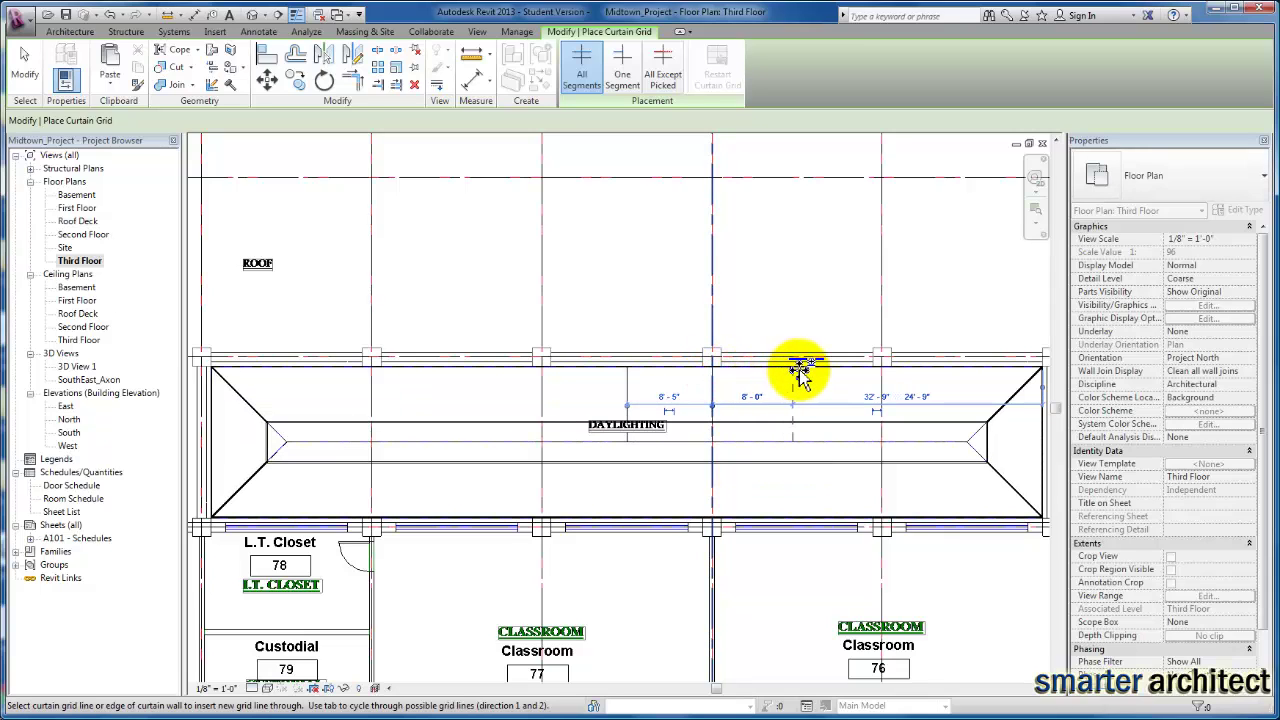
{"action": "left_click", "coordinate": [800, 372]}
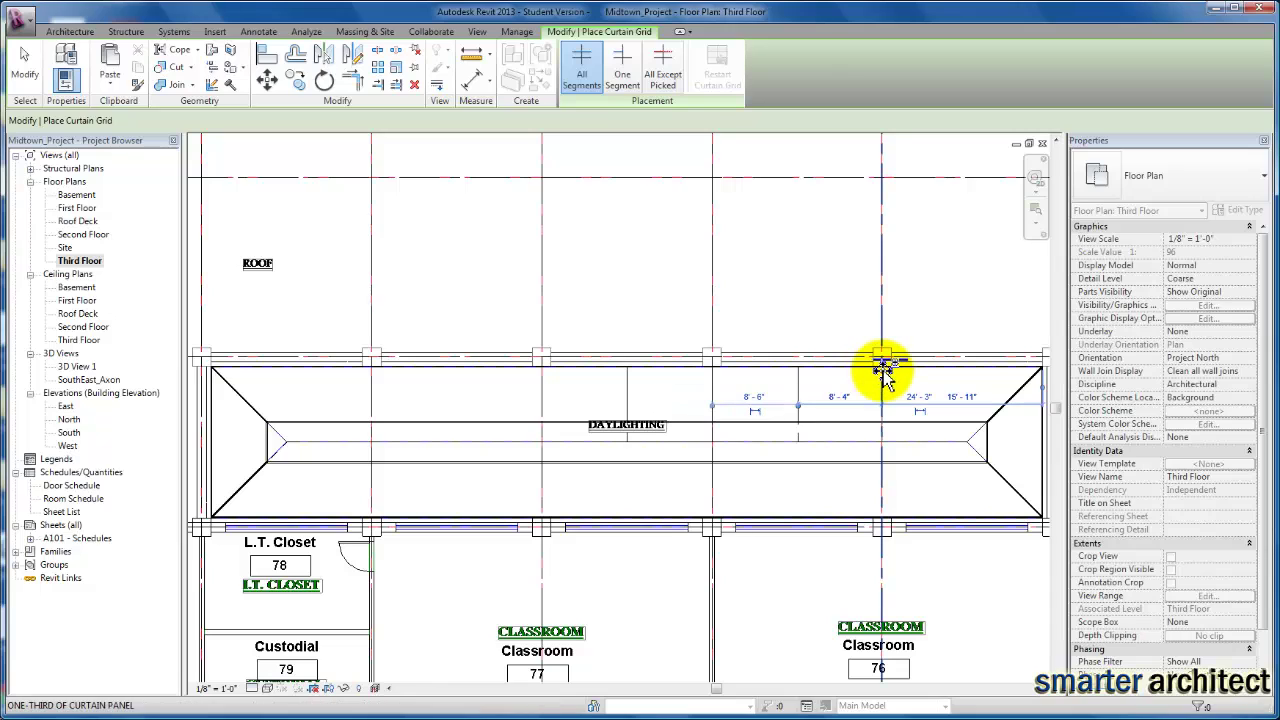
{"action": "left_click", "coordinate": [883, 372]}
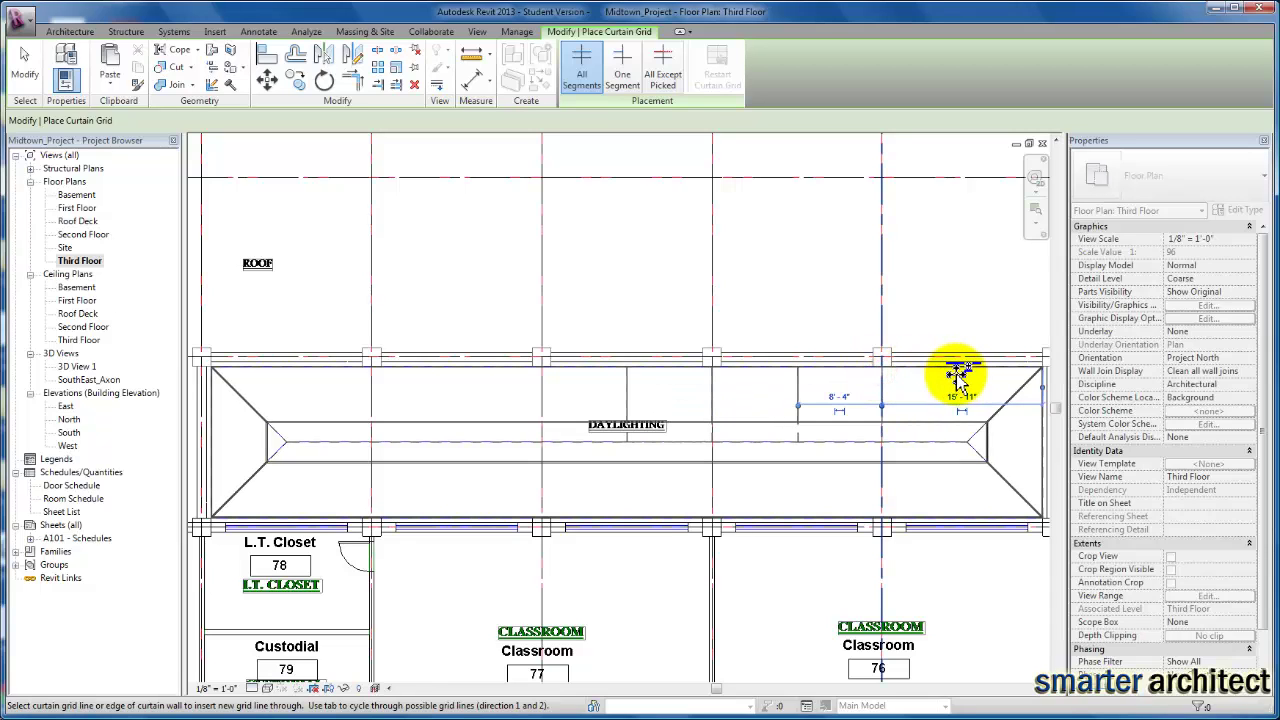
{"action": "left_click", "coordinate": [953, 372]}
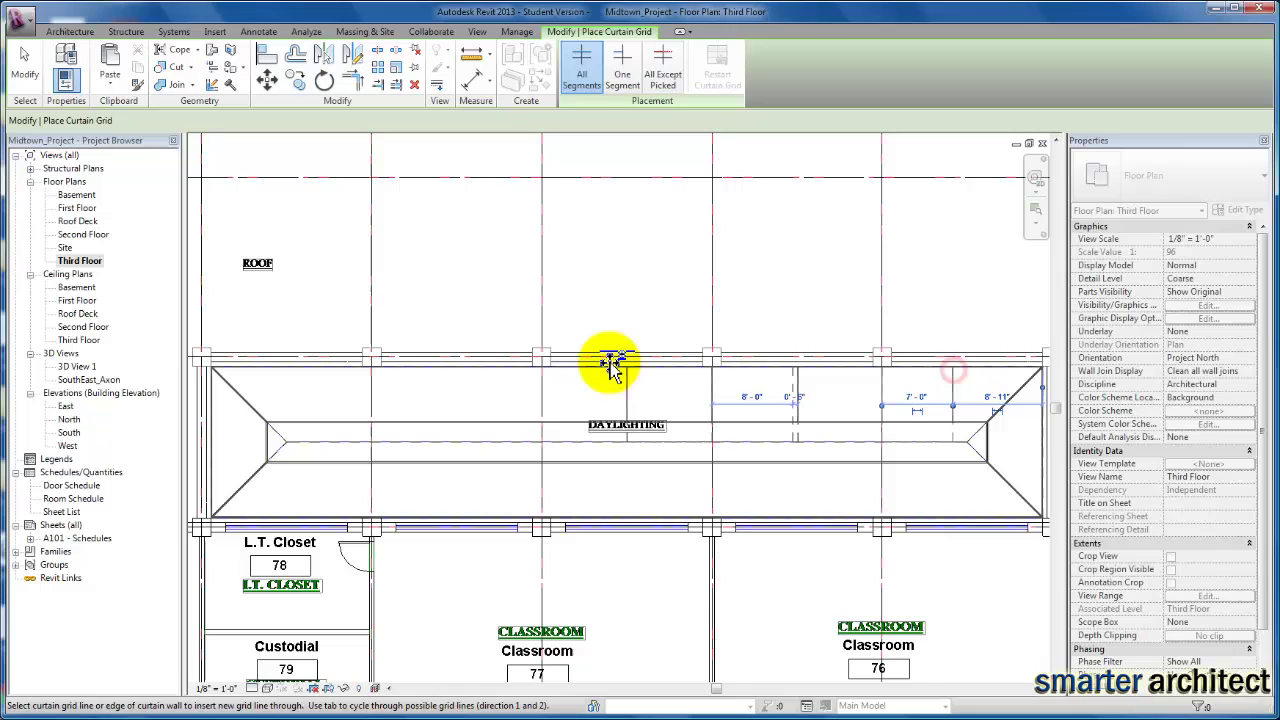
- Add four curtain grids along the left half of the upper long slope and one at the midpoint of the left hip face
{"action": "left_click", "coordinate": [541, 370]}
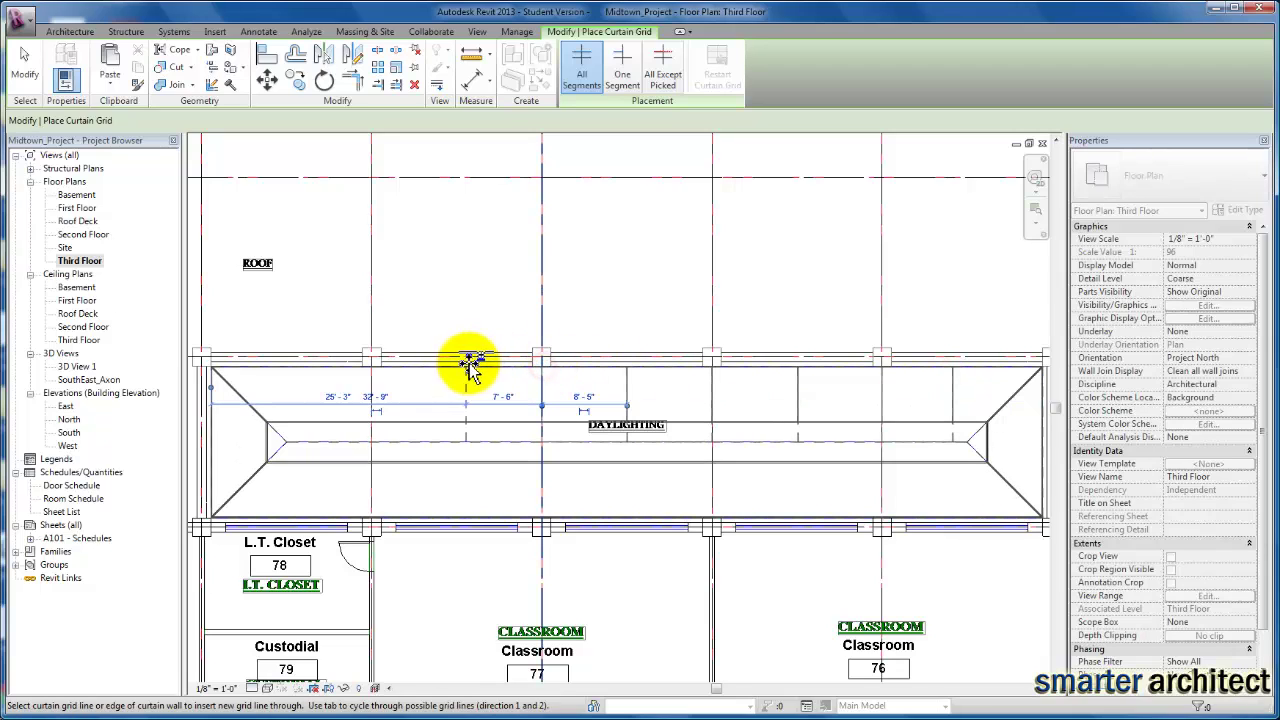
{"action": "left_click", "coordinate": [455, 368]}
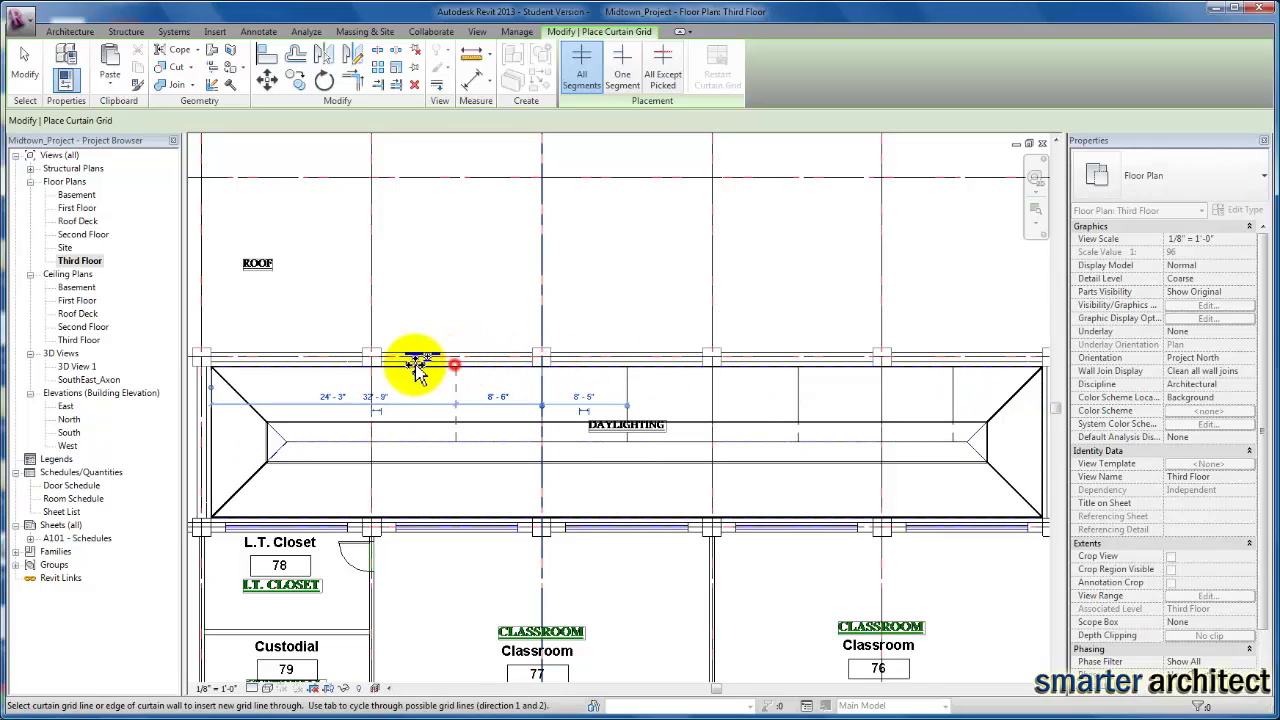
{"action": "left_click", "coordinate": [374, 363]}
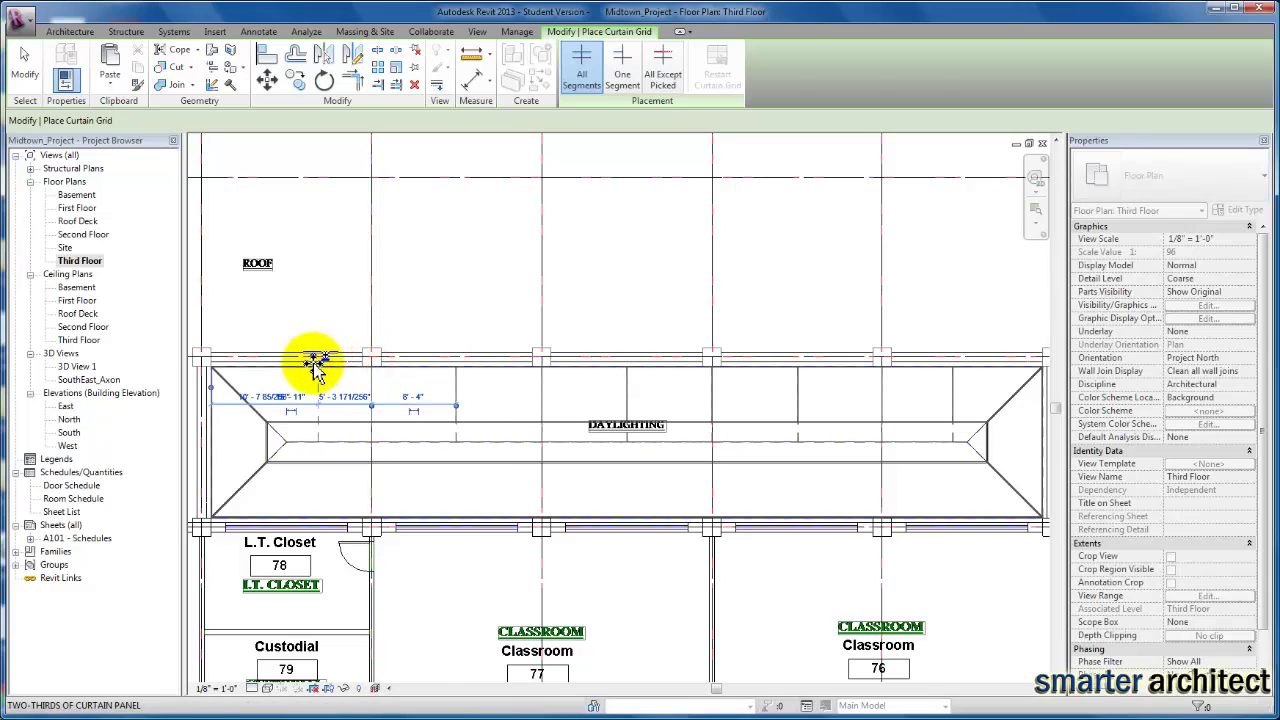
{"action": "left_click", "coordinate": [309, 364]}
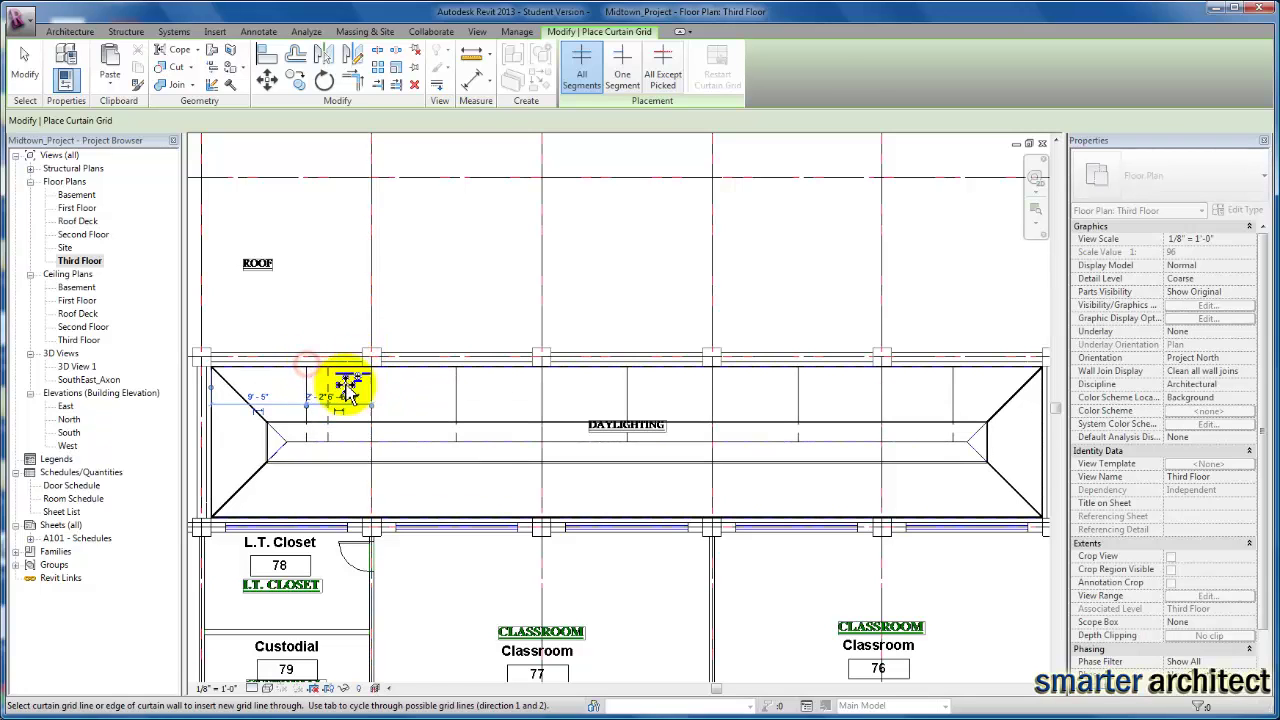
{"action": "middle_click_drag", "start_coordinate": [300, 459], "coordinate": [383, 449]}
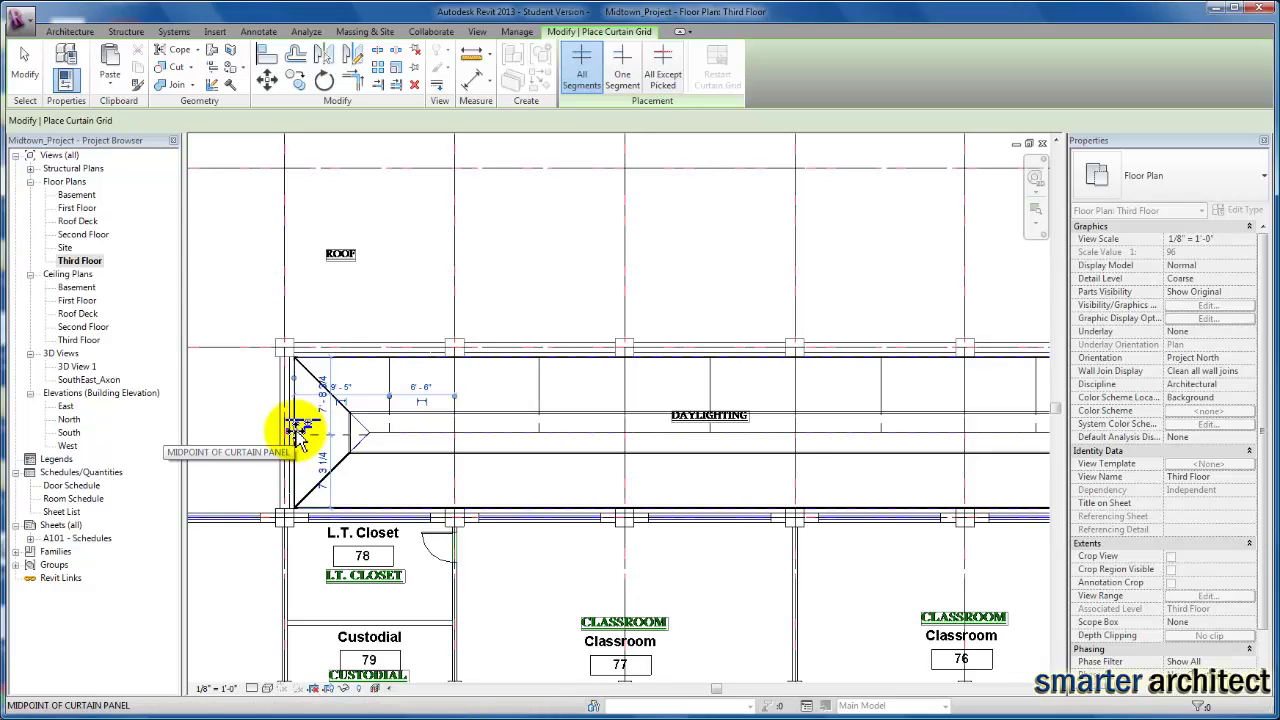
{"action": "left_click", "coordinate": [298, 432]}
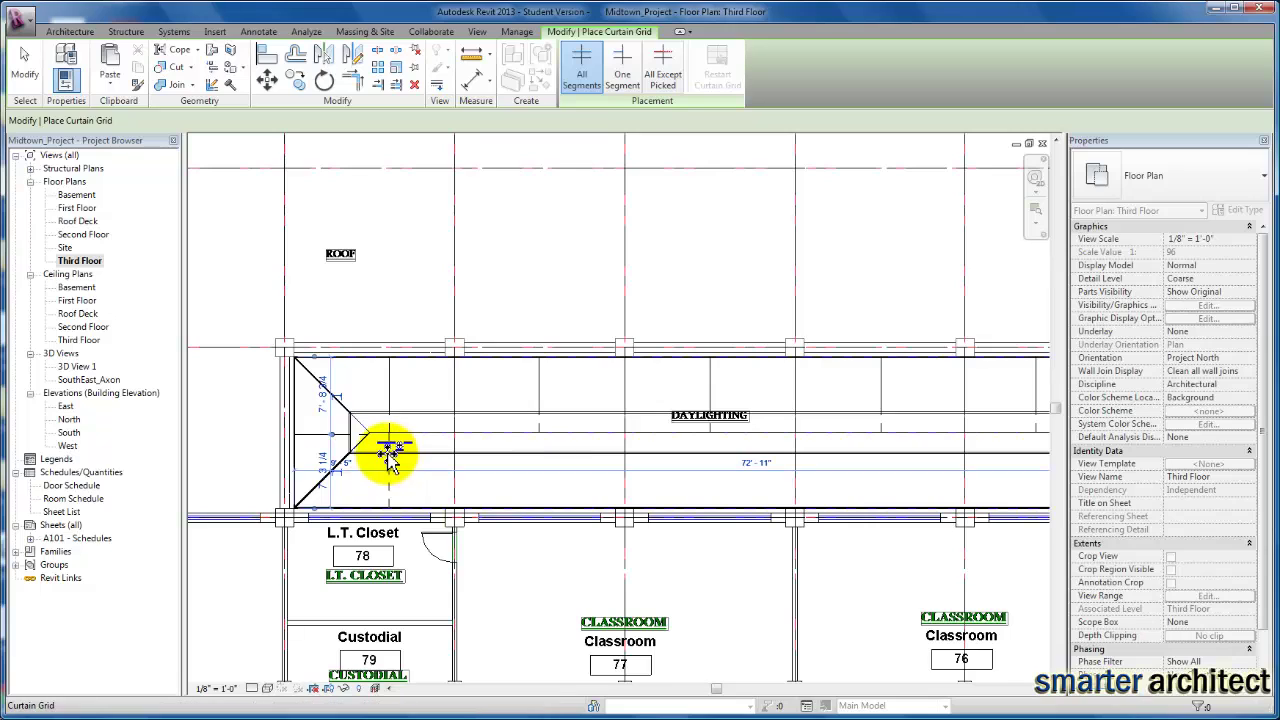
- Place curtain grids along the lower long slope, lined up with the grids on the upper slope
{"action": "left_click", "coordinate": [536, 451]}
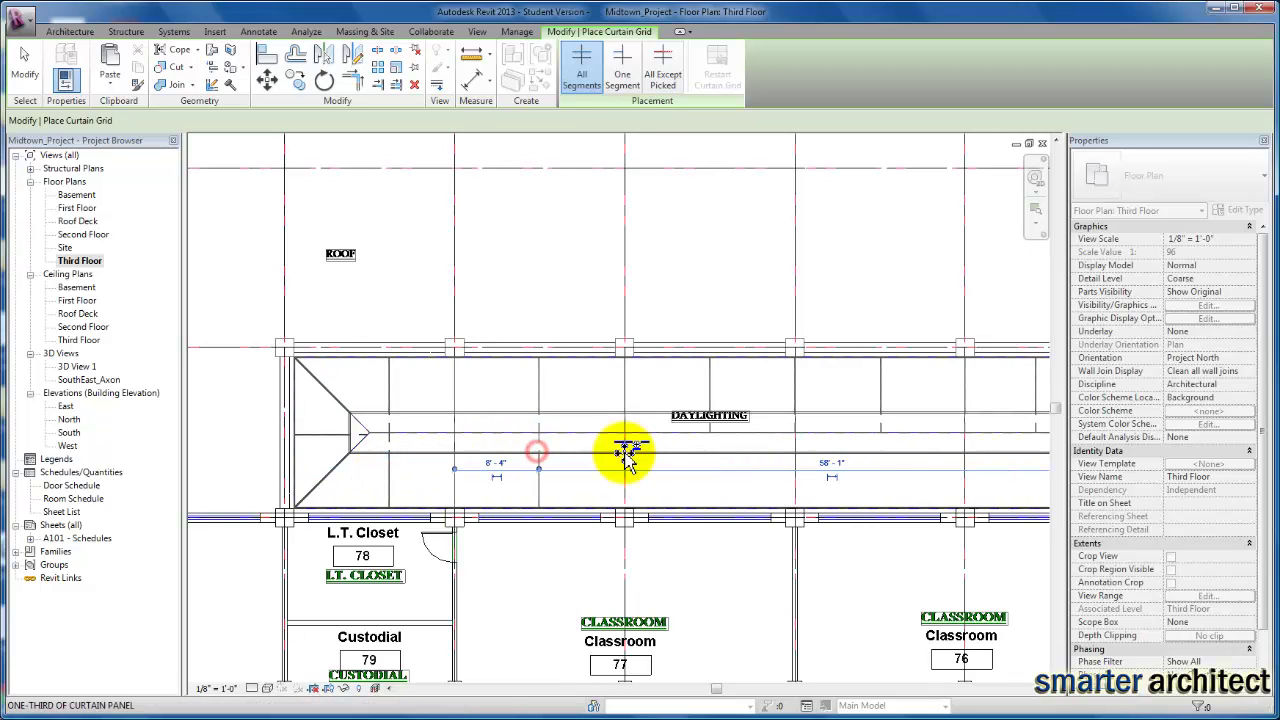
{"action": "left_click", "coordinate": [624, 449]}
{"action": "left_click", "coordinate": [711, 450]}
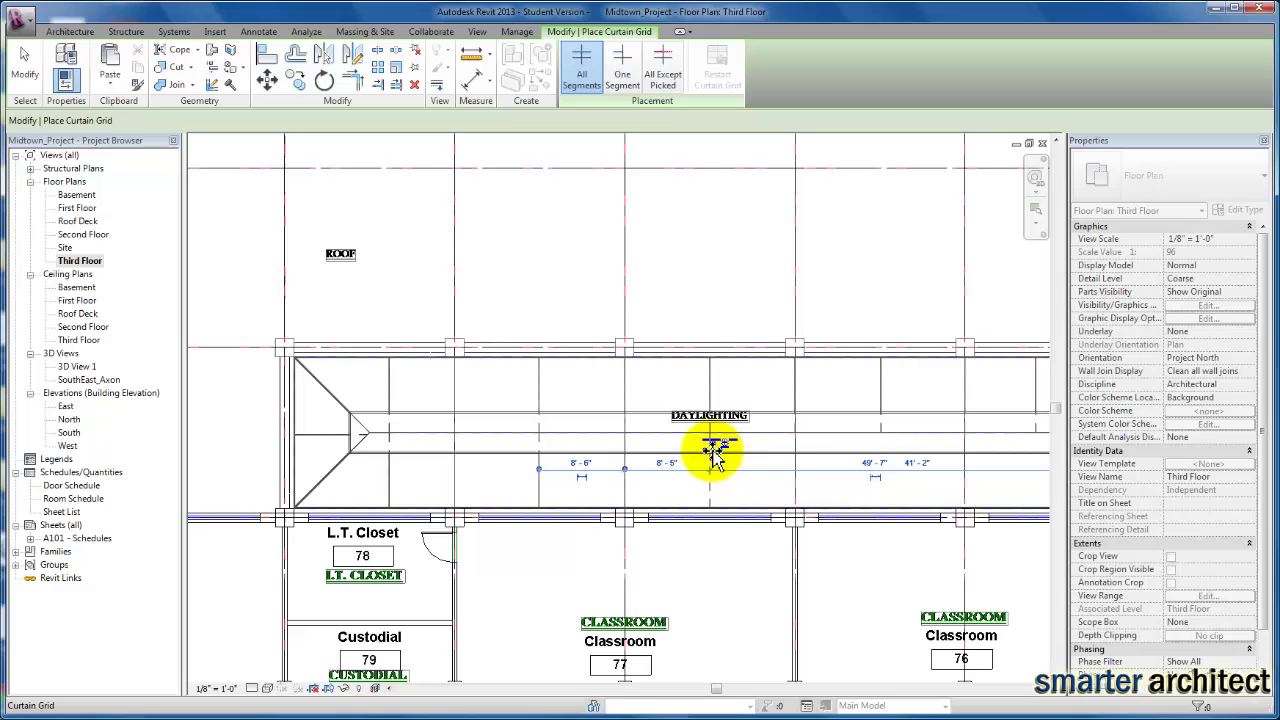
{"action": "left_click", "coordinate": [792, 450]}
{"action": "left_click", "coordinate": [880, 450]}
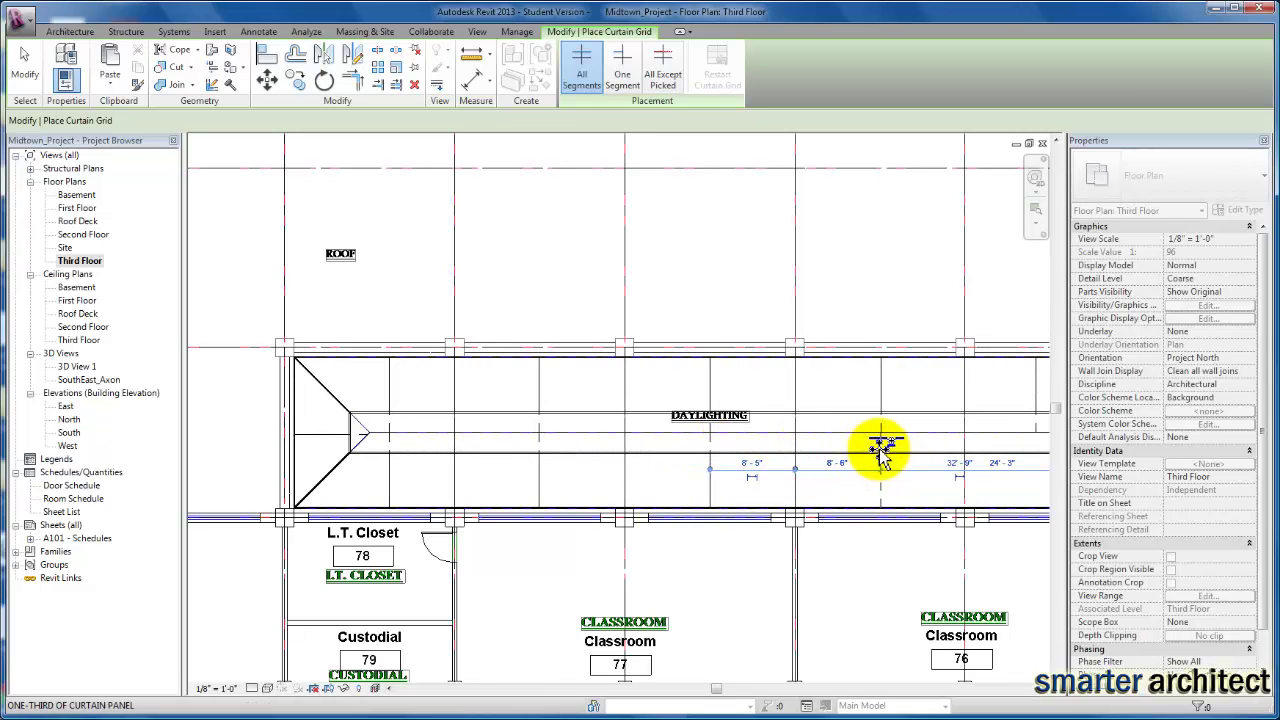
{"action": "middle_click_drag", "start_coordinate": [880, 450], "coordinate": [634, 451]}
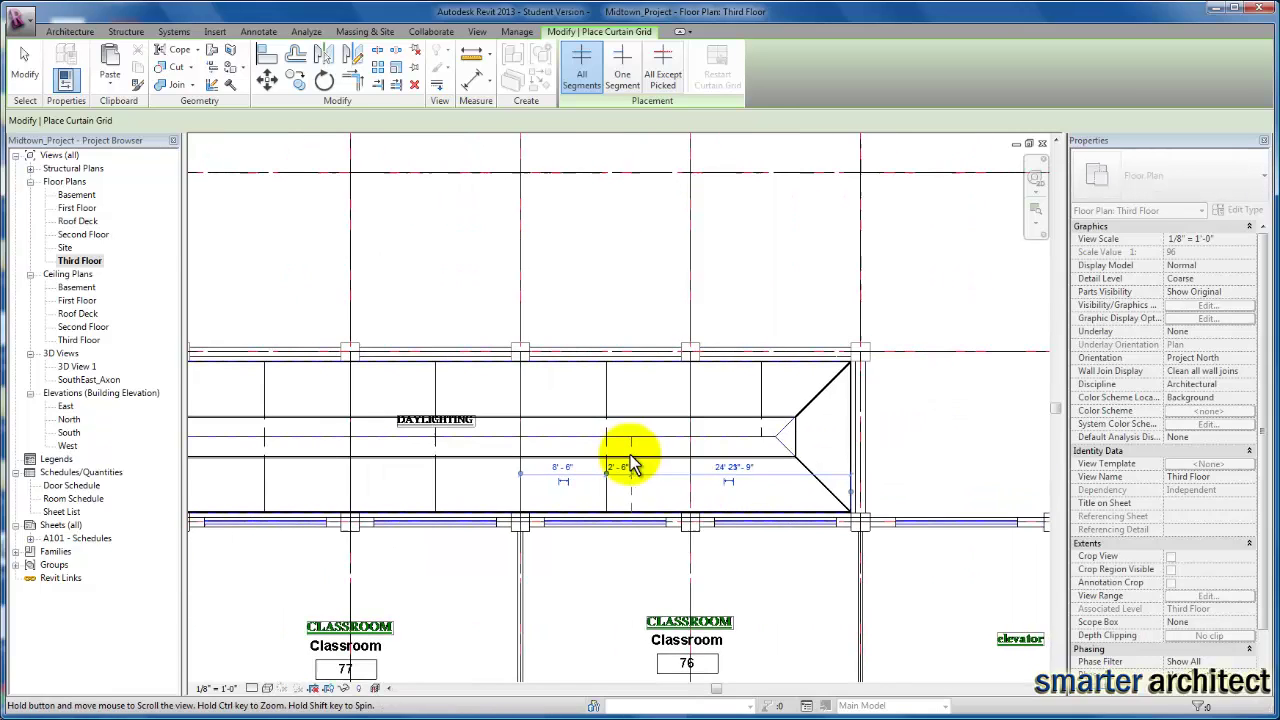
{"action": "left_click", "coordinate": [688, 447]}
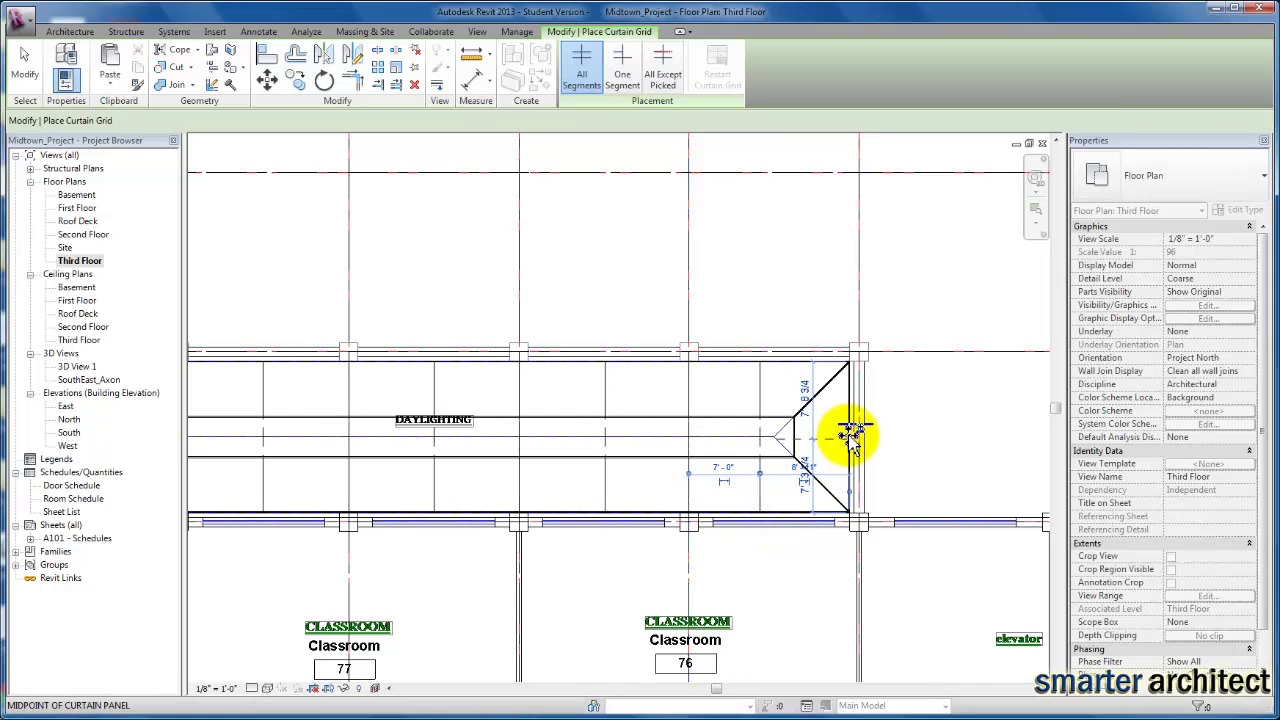
- Divide the right hip face of the daylighting roof with a curtain grid at its midpoint
{"action": "scroll", "coordinate": [850, 437], "scroll_direction": "up", "scroll_amount": 3}
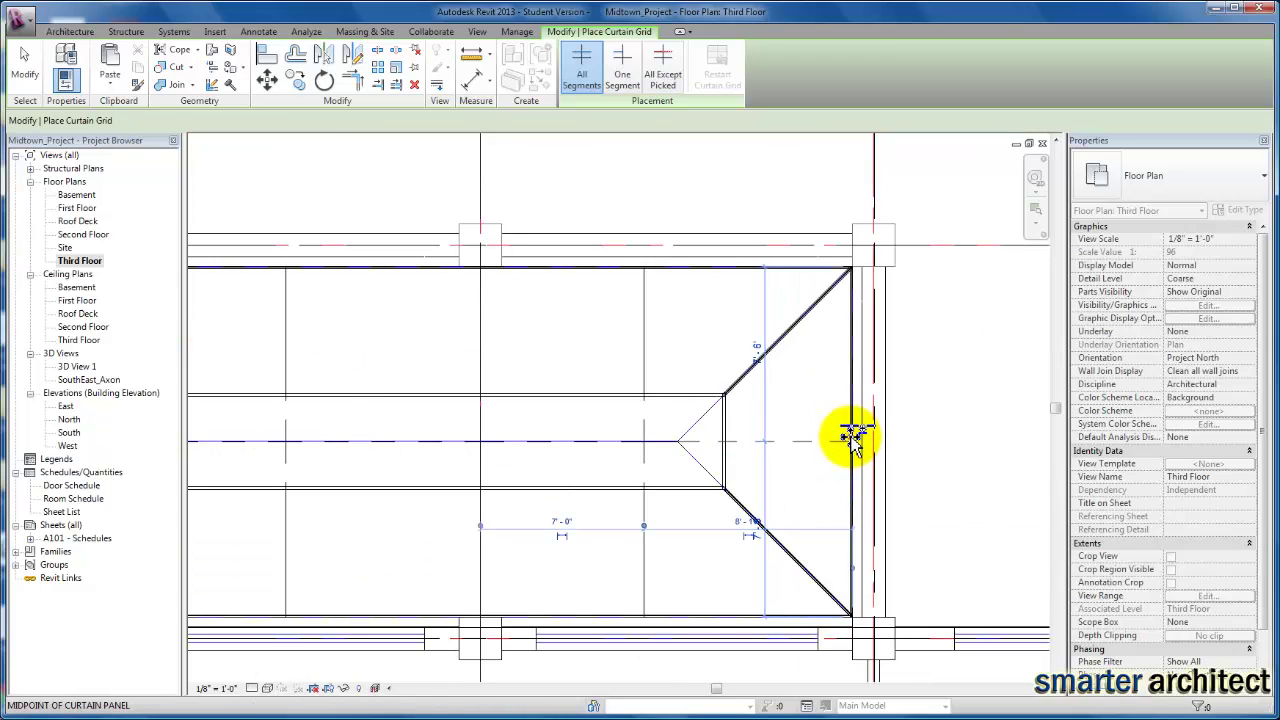
{"action": "scroll", "coordinate": [845, 420], "scroll_direction": "down", "scroll_amount": 3}
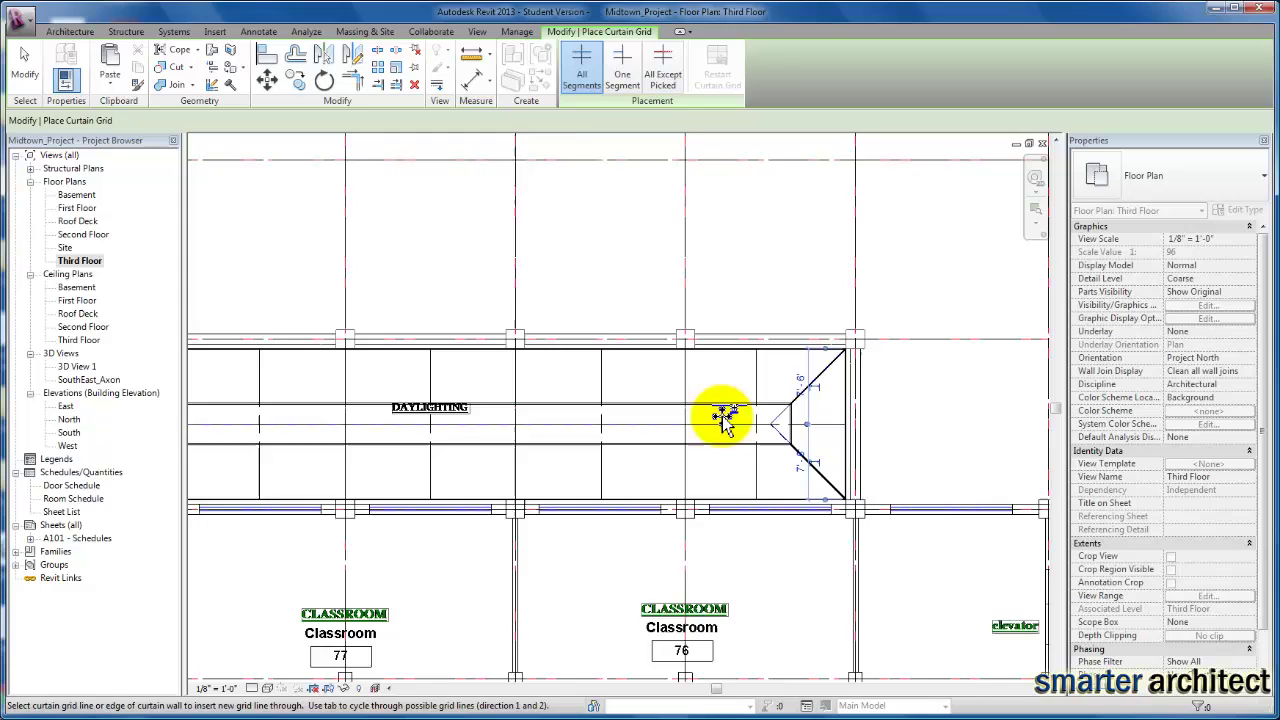
{"action": "scroll", "coordinate": [722, 420], "scroll_direction": "down", "scroll_amount": 2}
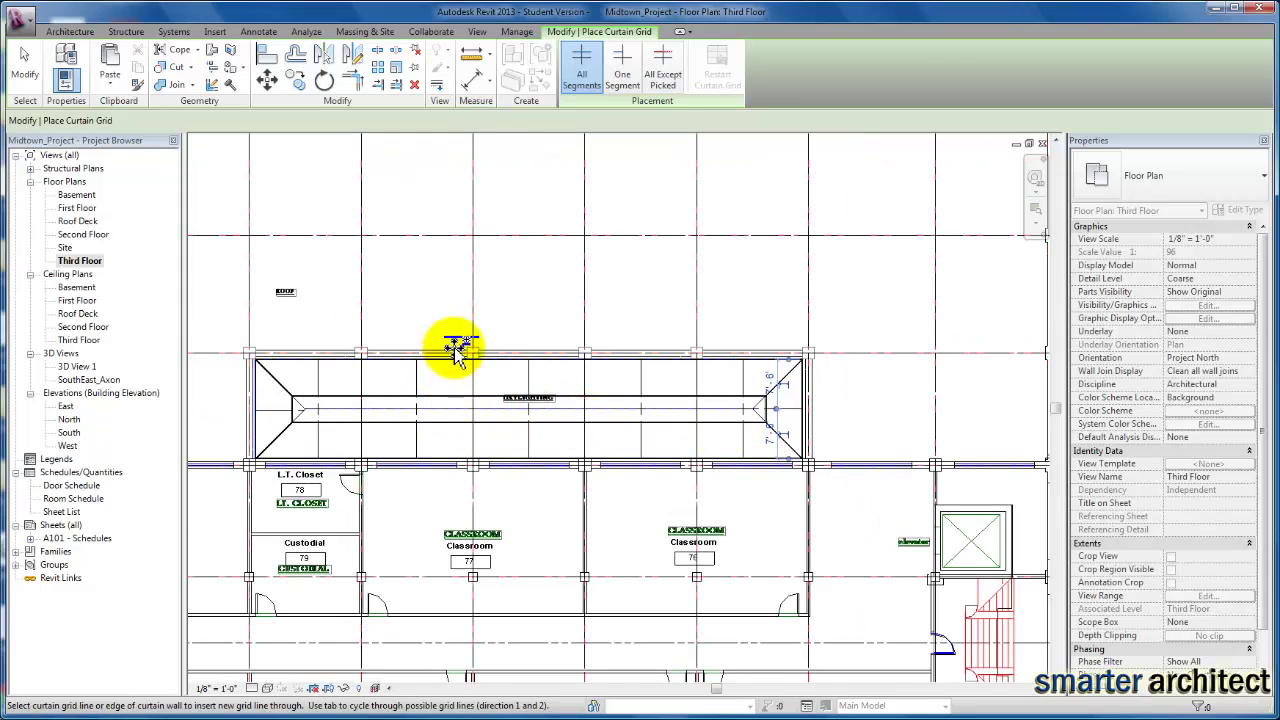
- Place 2.5" x 5" rectangular mullions on all grid lines of the upper long slope, using the All Grid Lines option
{"action": "left_click", "coordinate": [69, 31]}
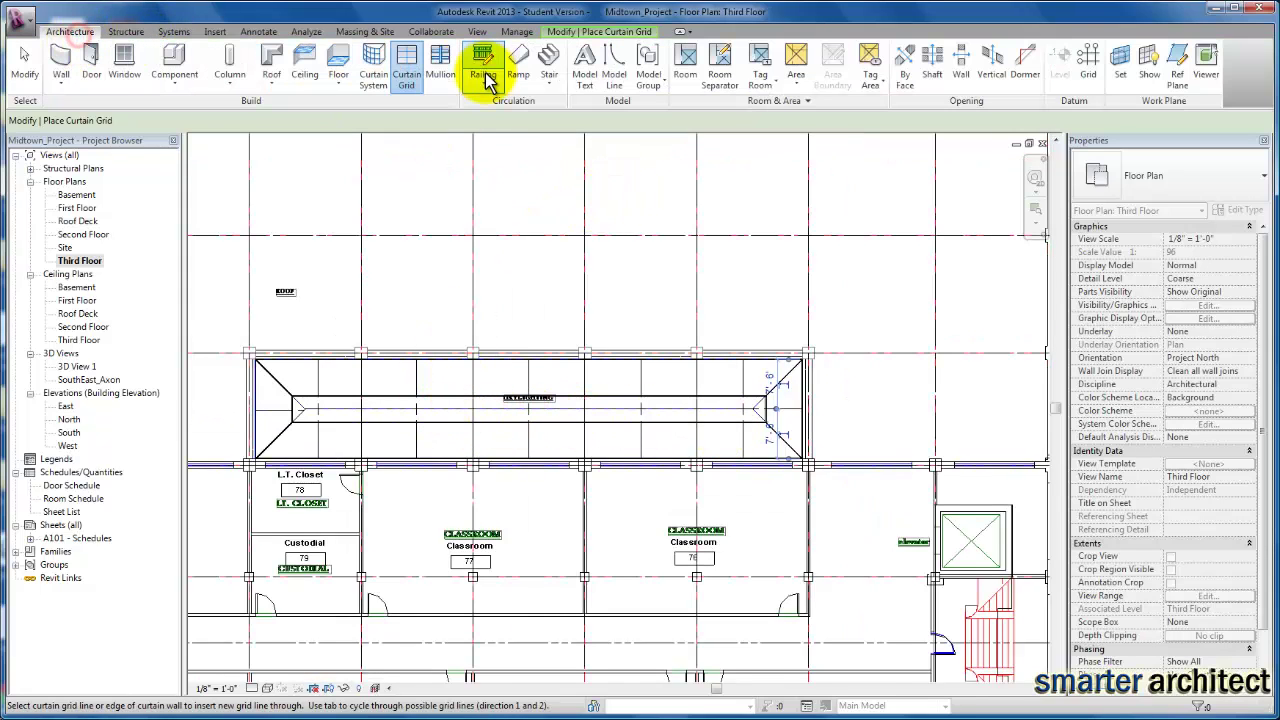
{"action": "left_click", "coordinate": [443, 78]}
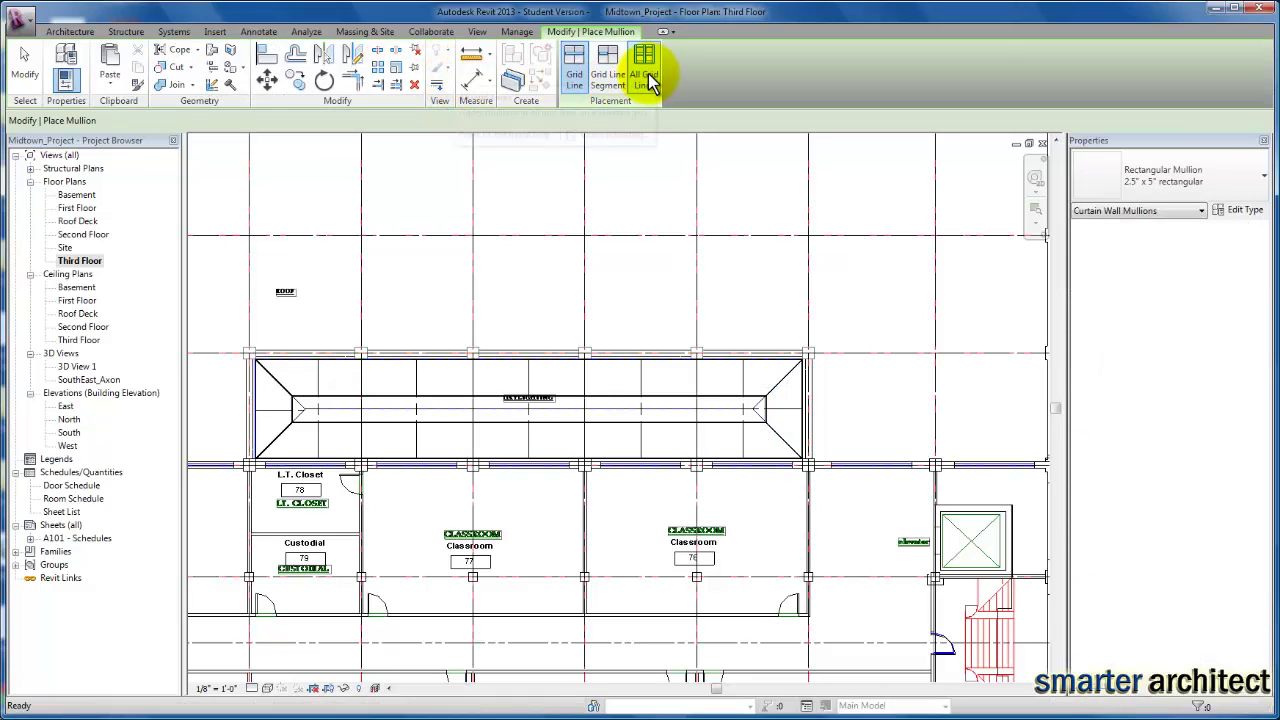
{"action": "left_click", "coordinate": [648, 80]}
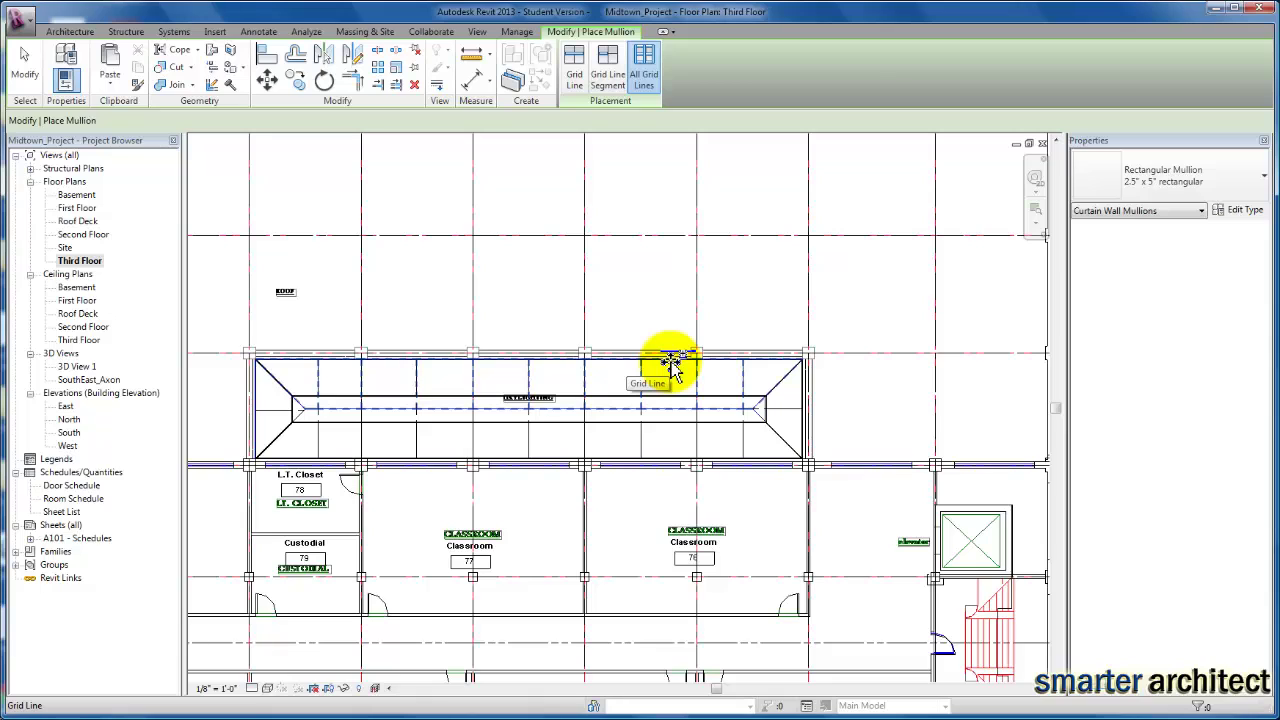
{"action": "left_click", "coordinate": [672, 366]}
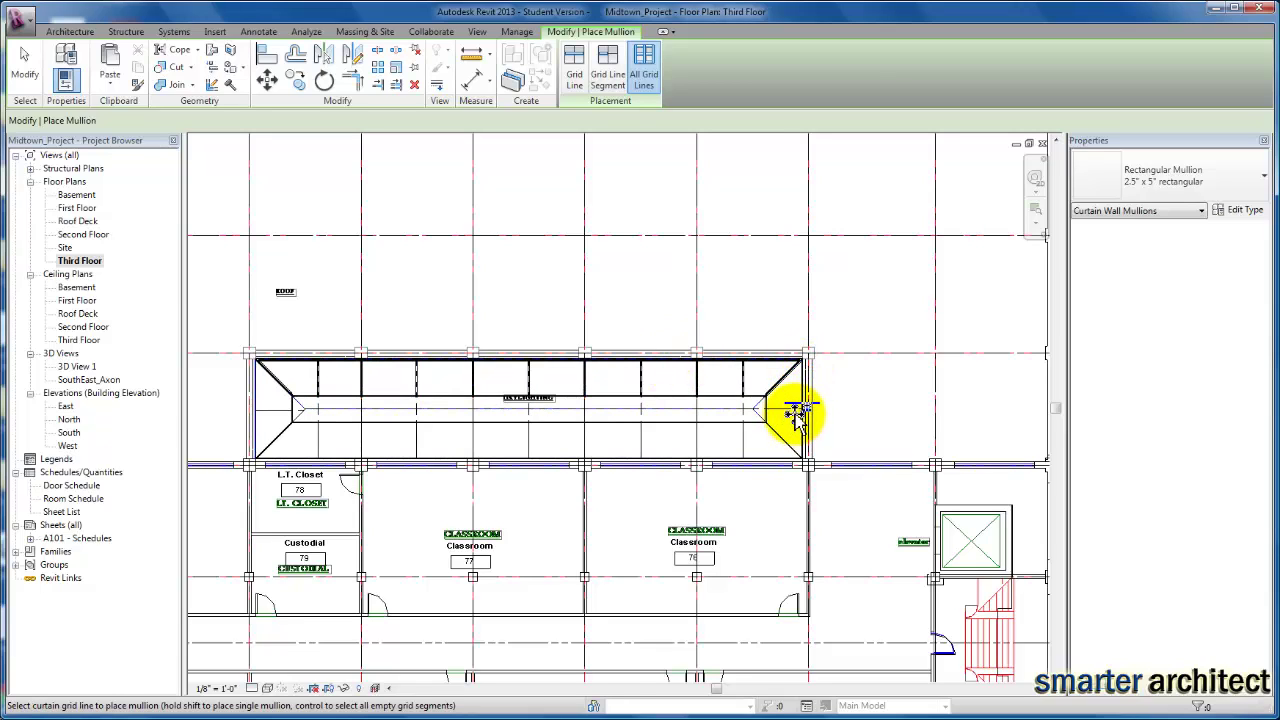
- Add the same rectangular mullions to all grid lines of the right hip face, the lower long slope and the left hip face
{"action": "scroll", "coordinate": [795, 410], "scroll_direction": "up", "scroll_amount": 4}
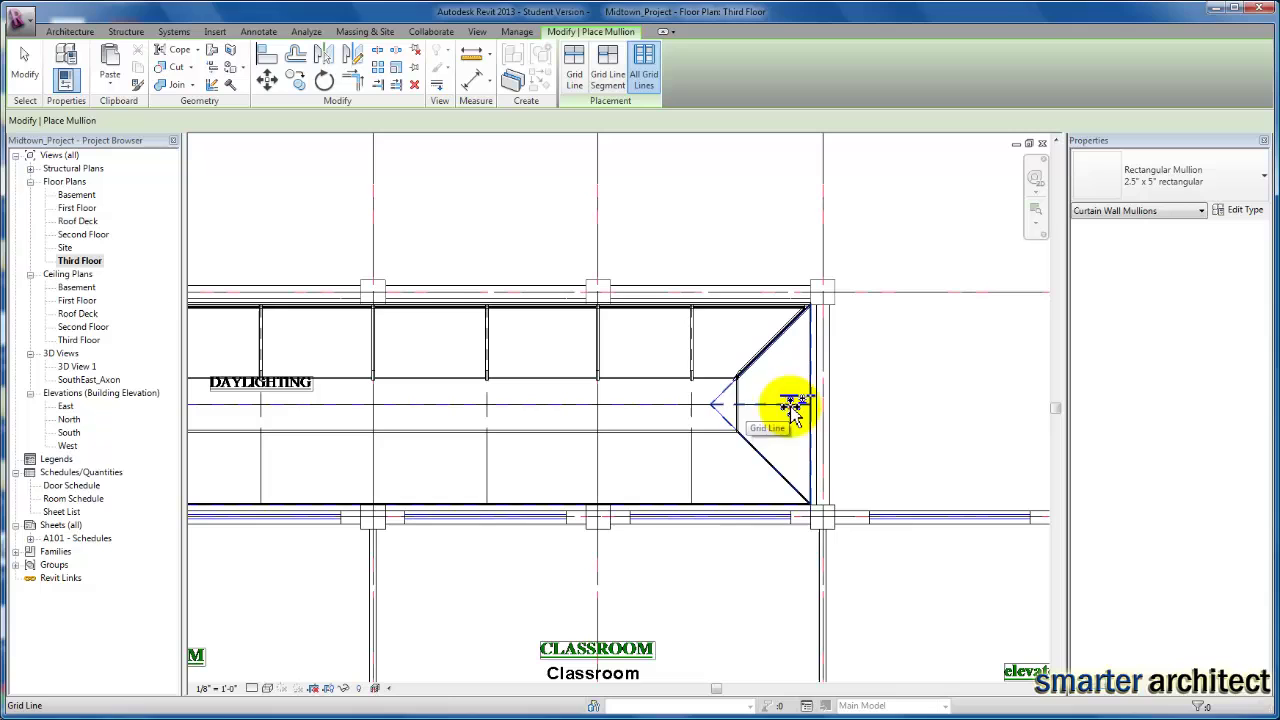
{"action": "left_click", "coordinate": [791, 406]}
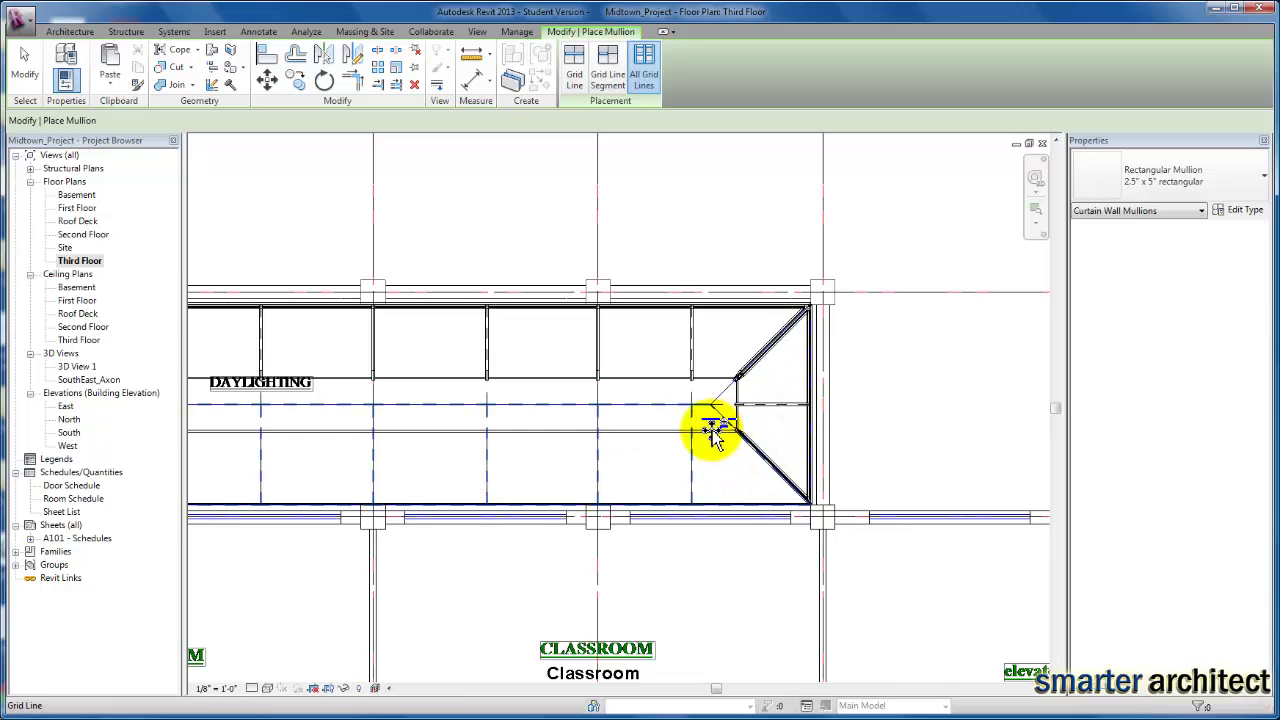
{"action": "left_click", "coordinate": [713, 505]}
{"action": "scroll", "coordinate": [586, 477], "scroll_direction": "down", "scroll_amount": 2}
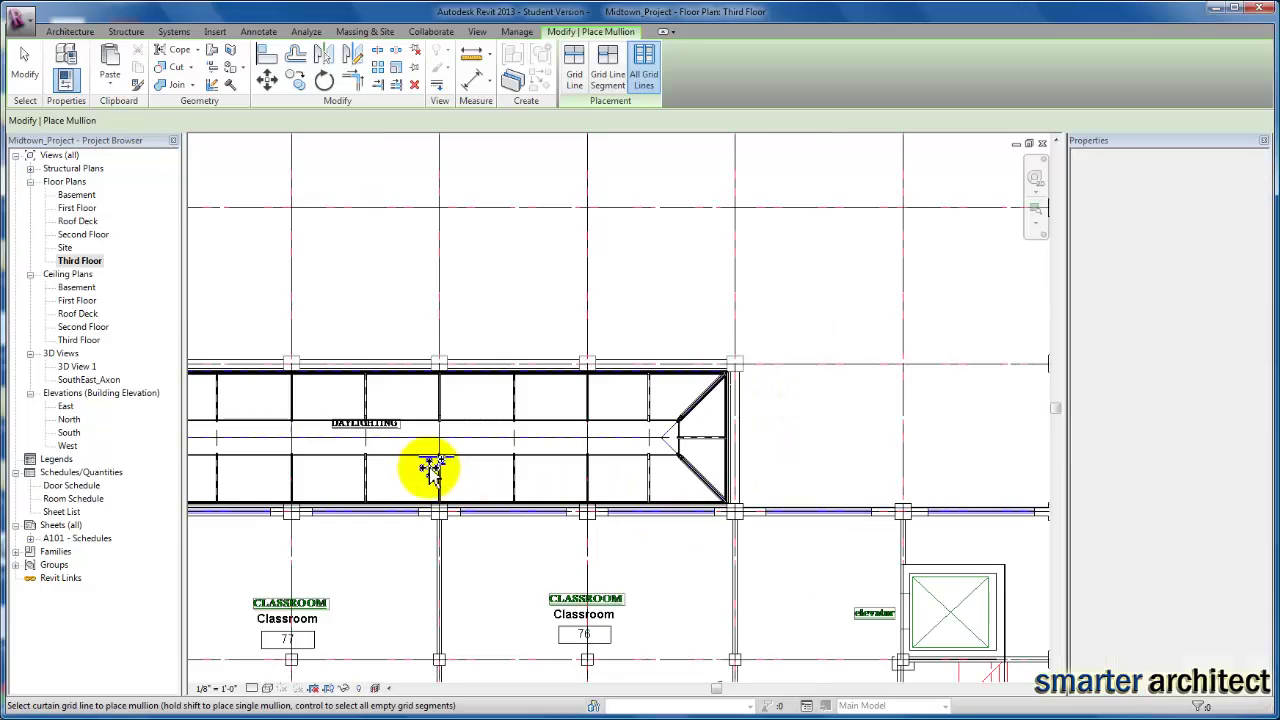
{"action": "middle_click_drag", "start_coordinate": [423, 466], "coordinate": [677, 466]}
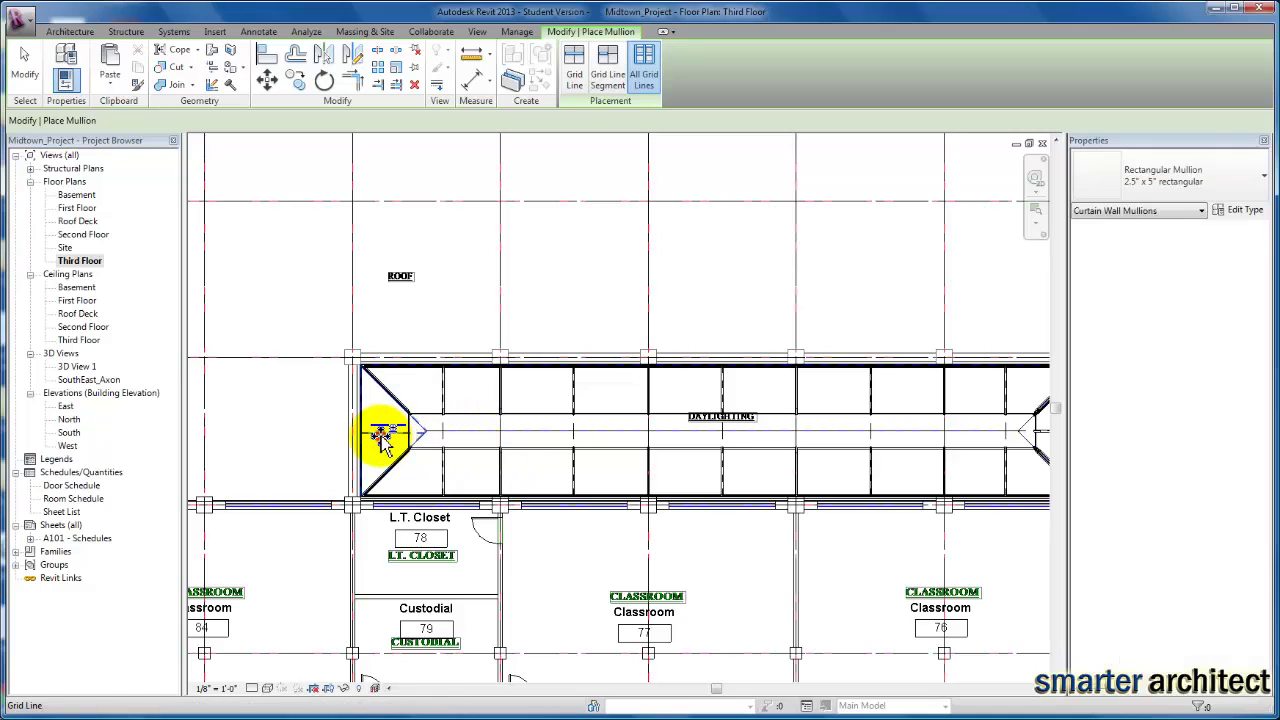
{"action": "left_click", "coordinate": [383, 437]}
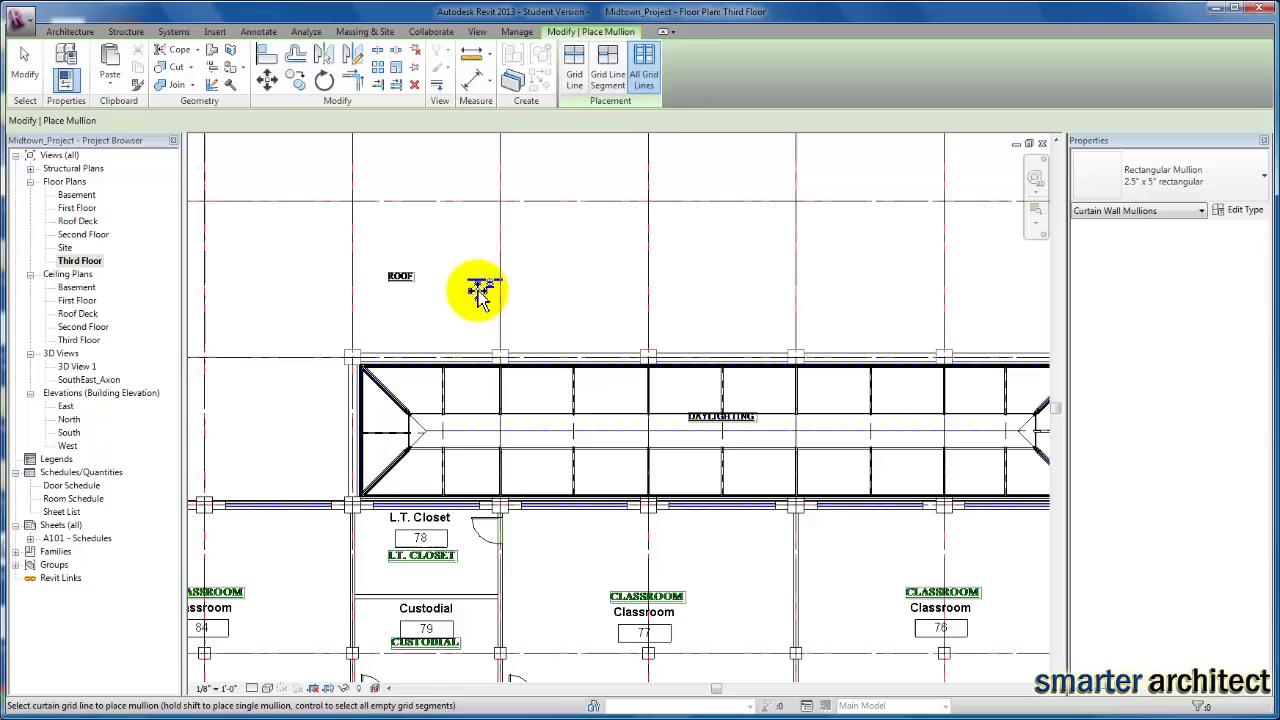
- In the SouthEast_Axon 3D view, set the sloped glazing roof's base offset from level to 1' and check the raised skylight
{"action": "double_click", "coordinate": [84, 381]}
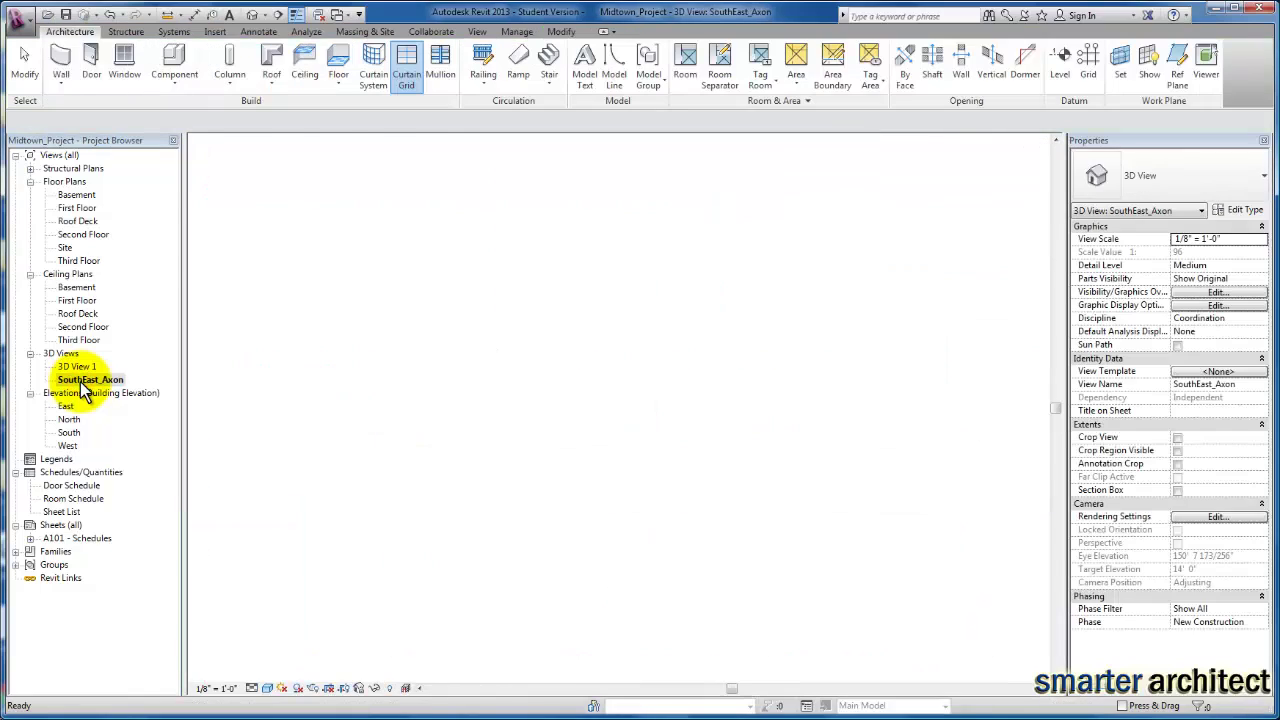
{"action": "scroll", "coordinate": [740, 420], "scroll_direction": "up", "scroll_amount": 4}
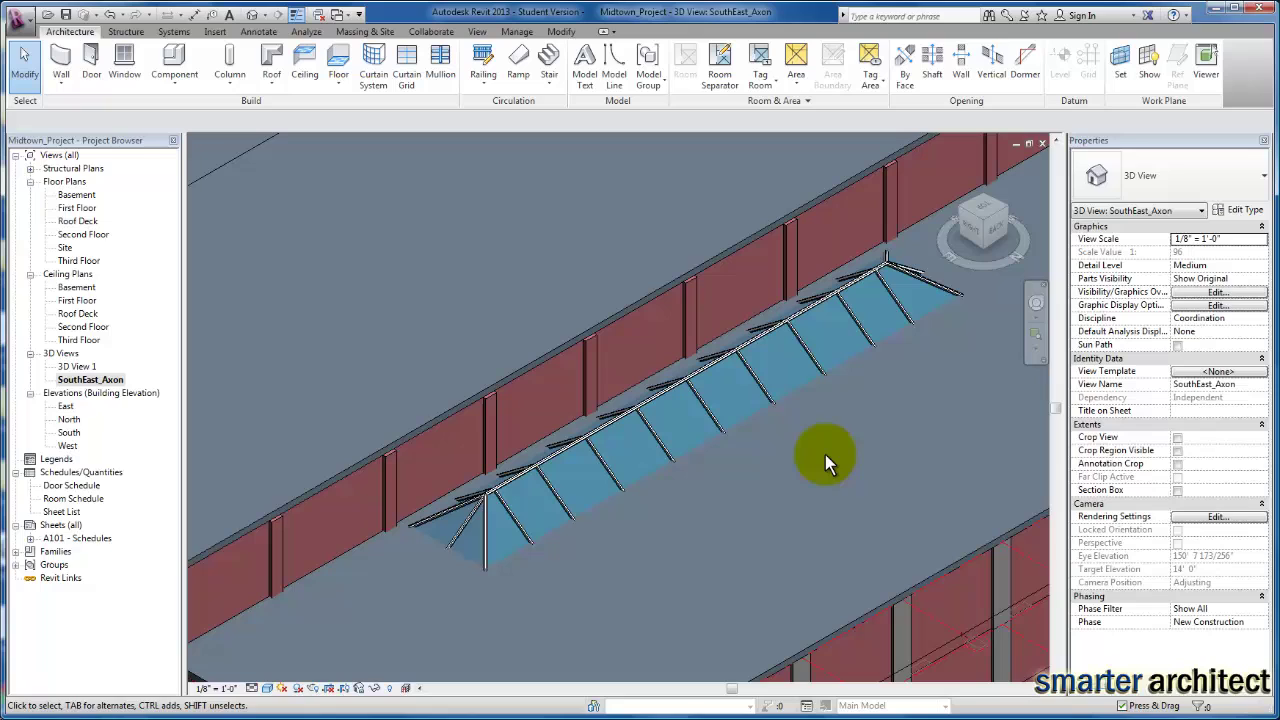
{"action": "left_click", "coordinate": [715, 400]}
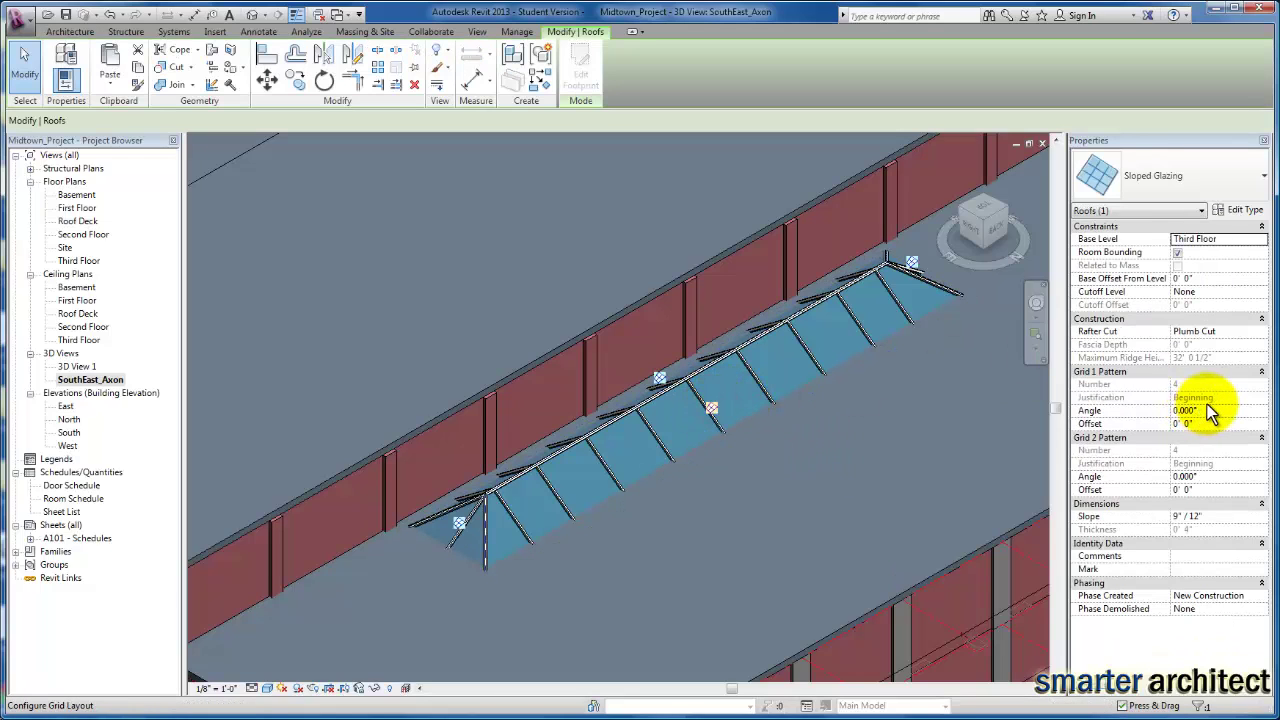
{"action": "left_click", "coordinate": [1202, 278]}
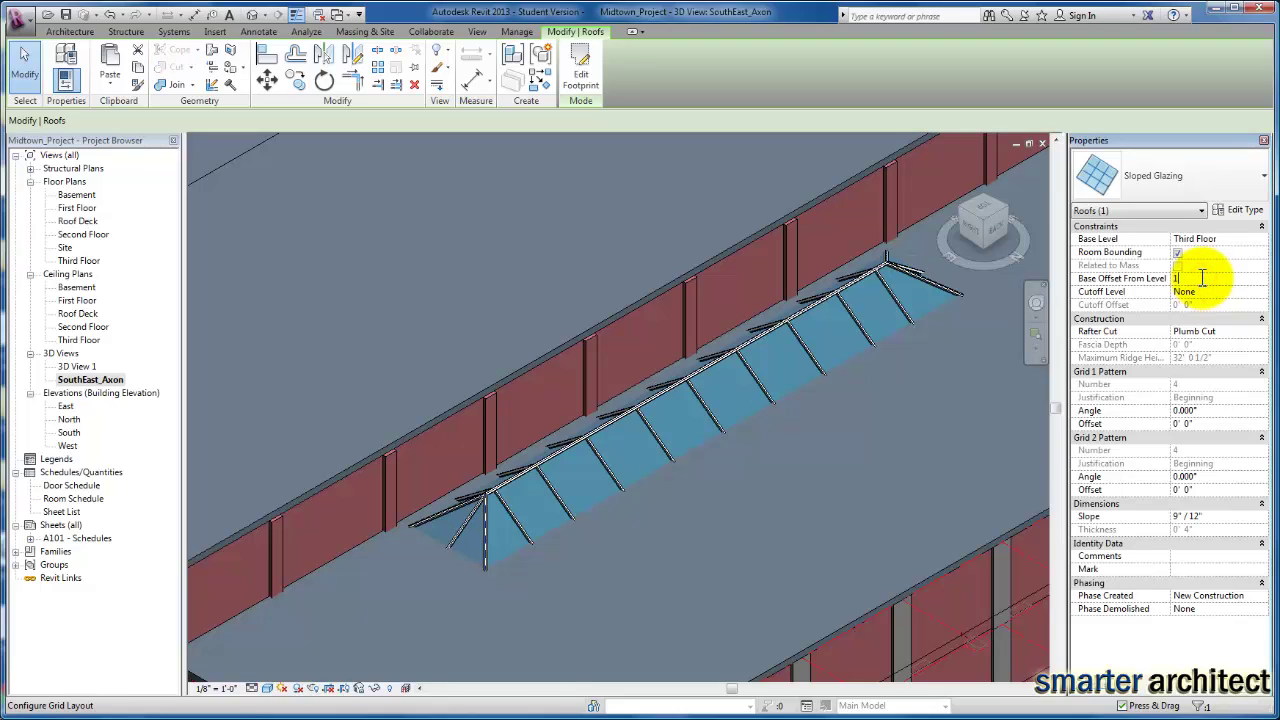
{"action": "left_click", "coordinate": [827, 486]}
{"action": "scroll", "coordinate": [787, 479], "scroll_direction": "down", "scroll_amount": 5}
{"action": "scroll", "coordinate": [700, 440], "scroll_direction": "up", "scroll_amount": 5}
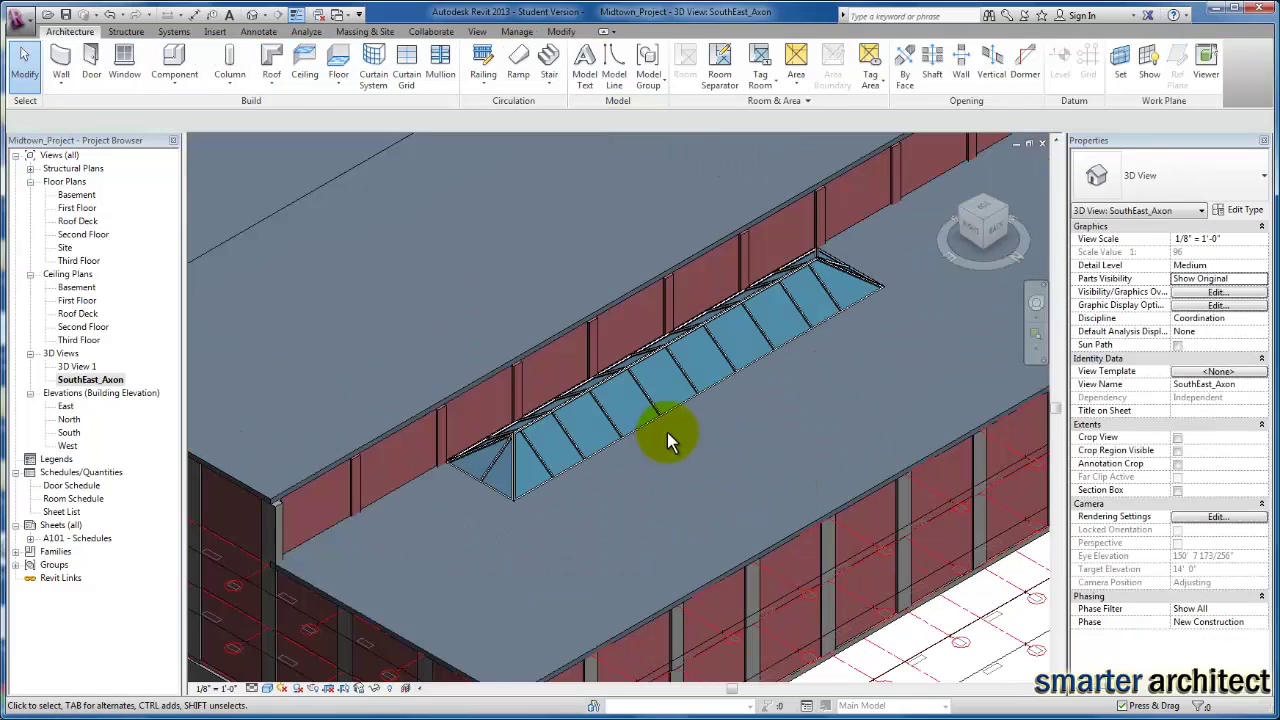
{"action": "scroll", "coordinate": [745, 440], "scroll_direction": "up", "scroll_amount": 3}
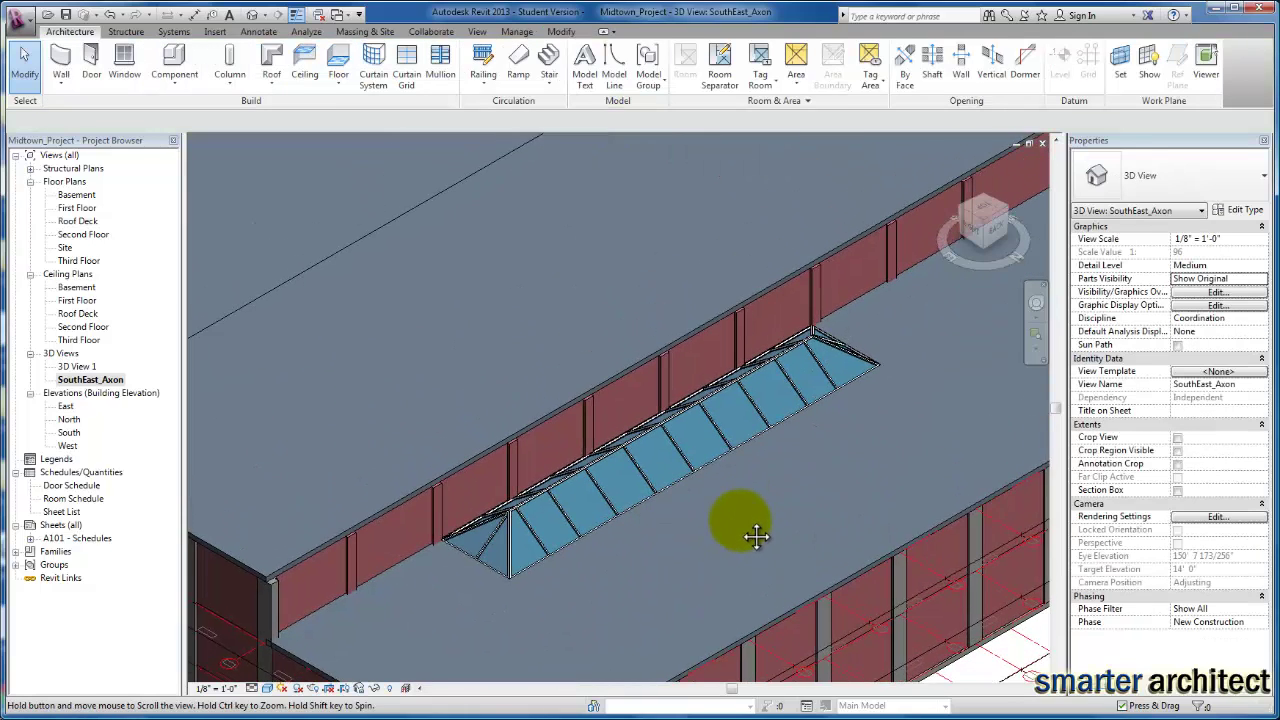
{"action": "scroll", "coordinate": [722, 519], "scroll_direction": "up", "scroll_amount": 2}
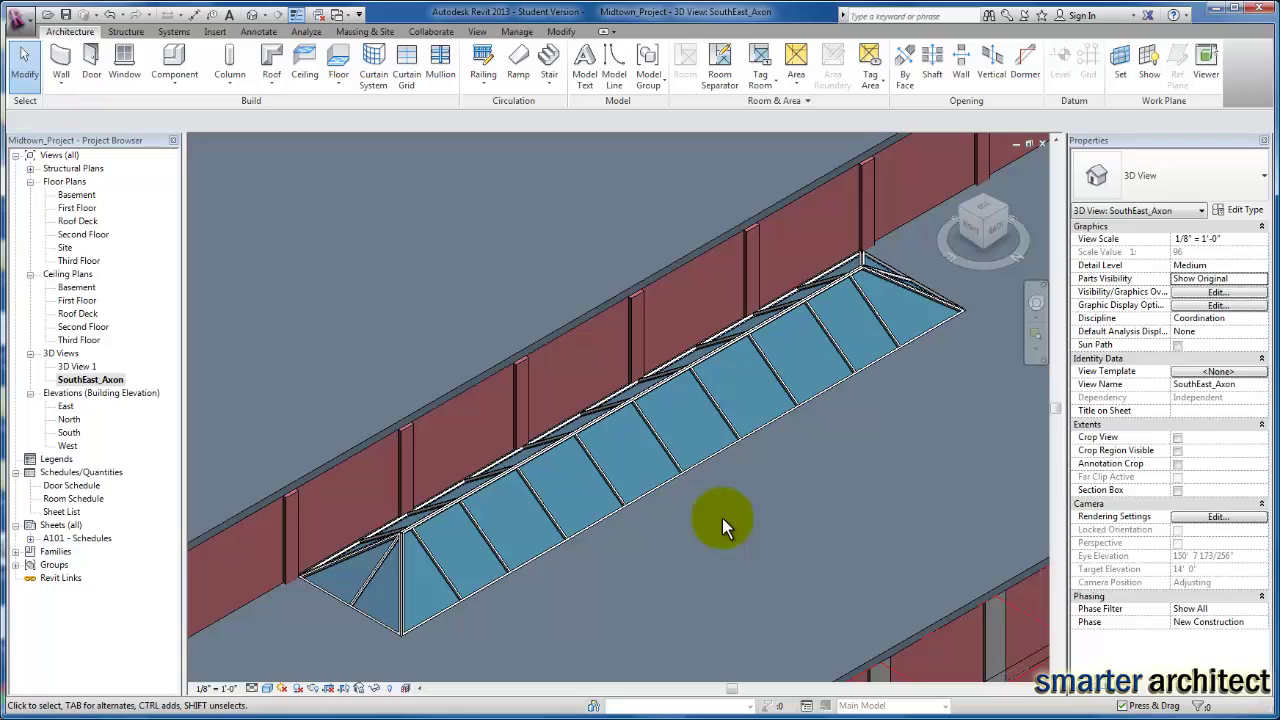